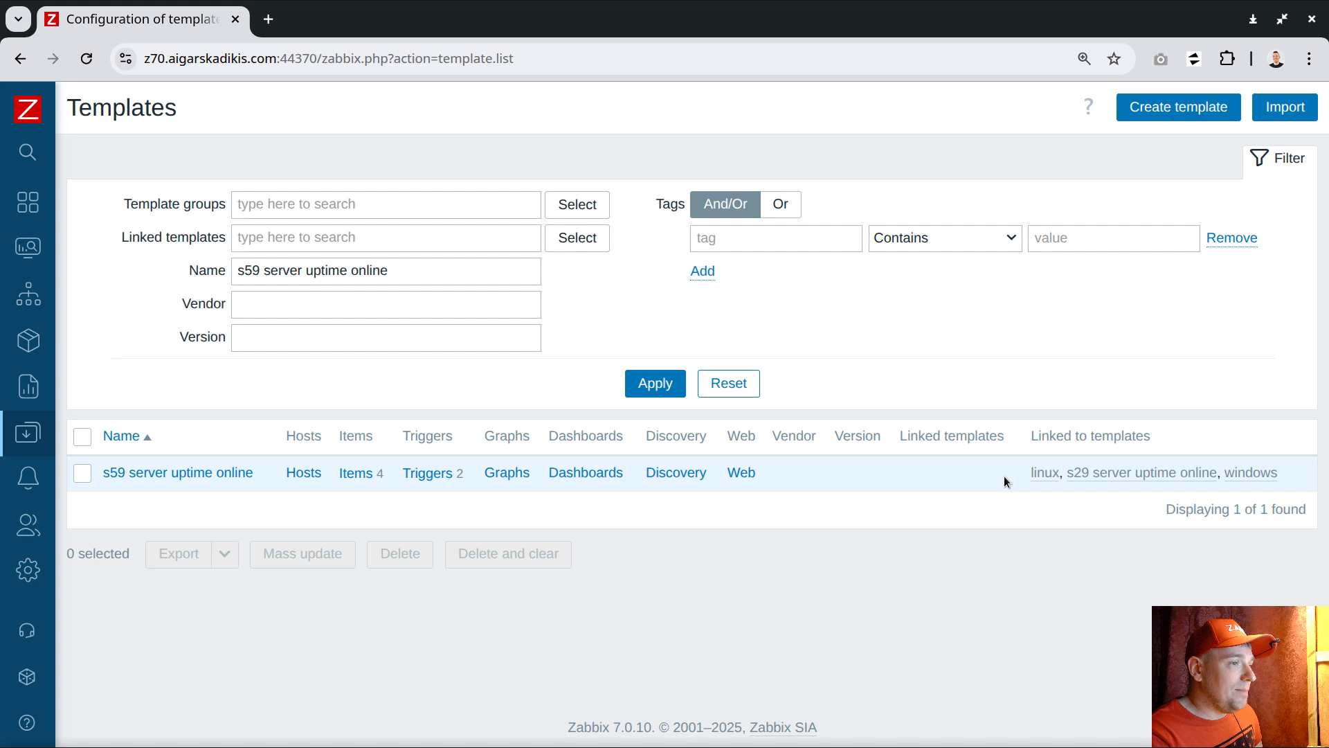
# - Check which templates the "s59 server uptime online" template is linked to, including linux and windows
pyautogui.moveTo(1032, 474); pyautogui.dragTo(1058, 478)
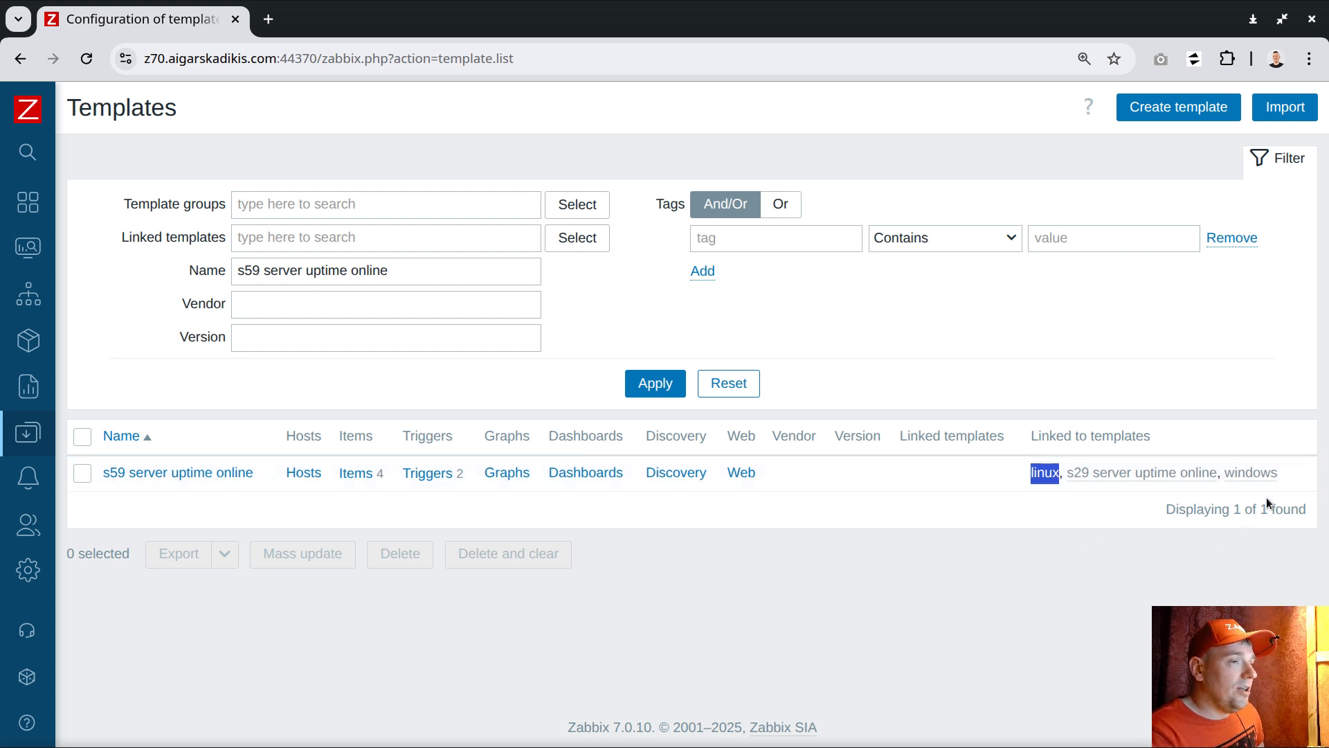
pyautogui.moveTo(1262, 492)
pyautogui.mouseDown()
pyautogui.moveTo(1262, 446)
pyautogui.moveTo(1262, 481)
pyautogui.mouseUp()
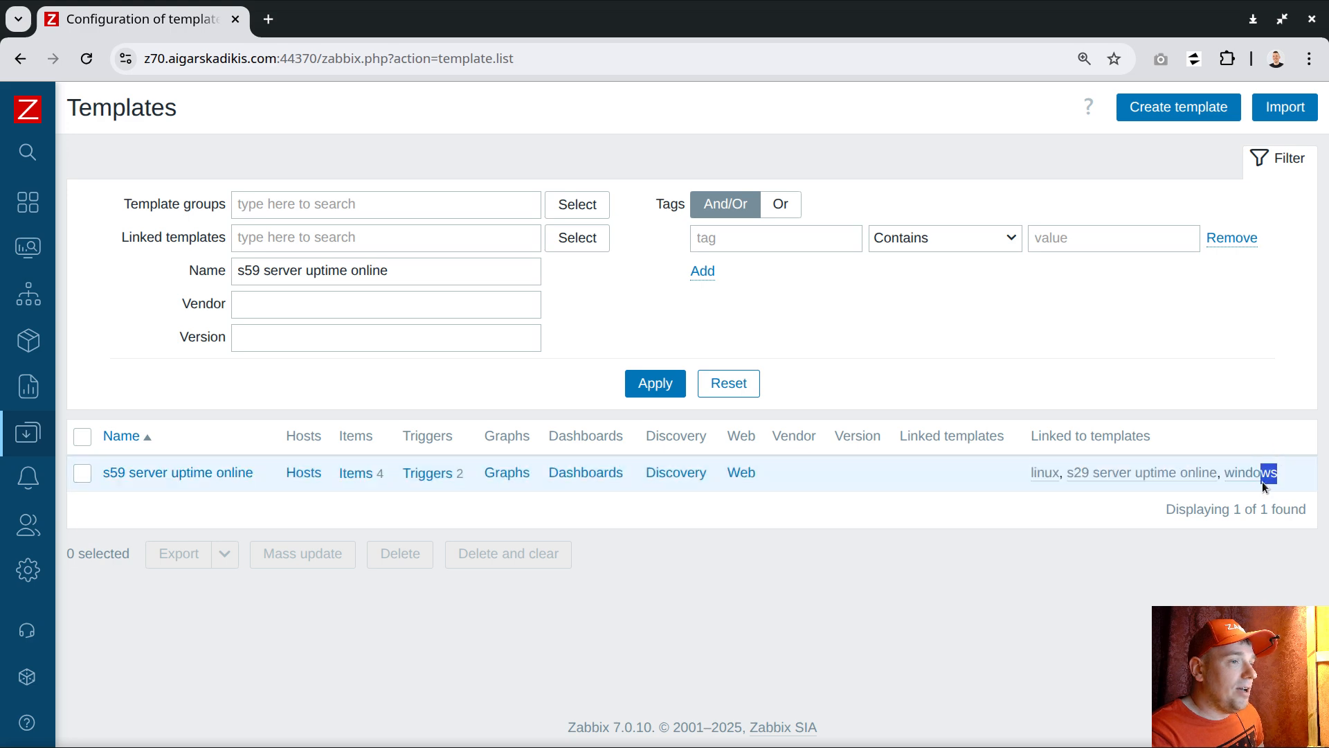
pyautogui.click(1249, 490)
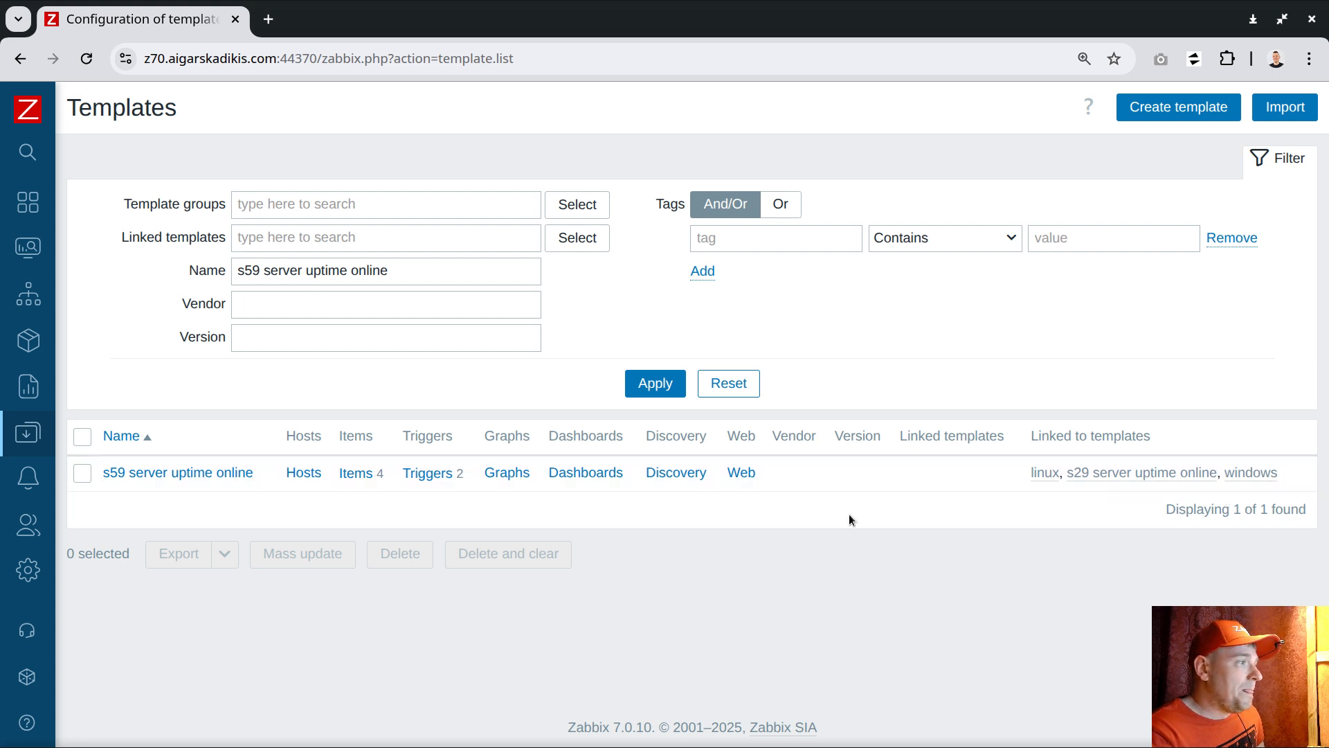
# - Open the items of "s59 server uptime online" and inspect the Uptime item's type and custom scheduling interval, leaving it unchanged
pyautogui.click(355, 473)
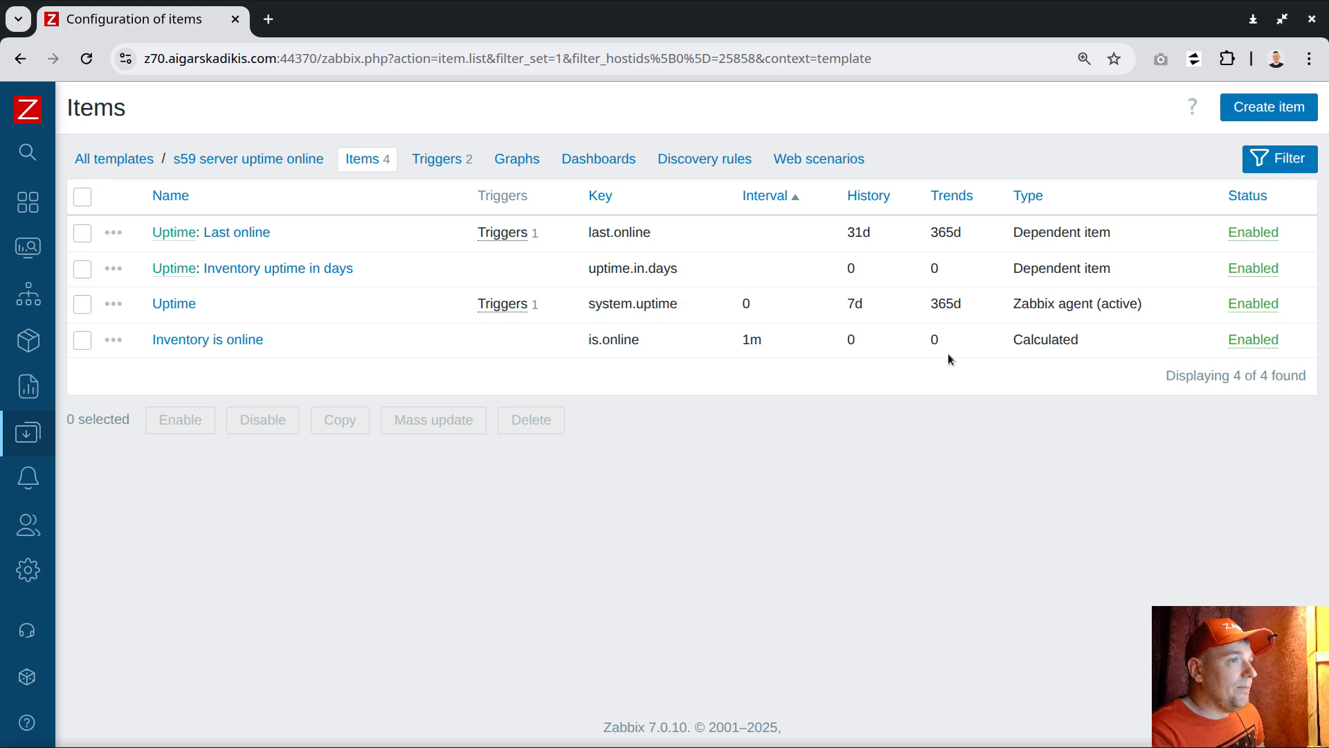
pyautogui.moveTo(1016, 302); pyautogui.dragTo(1151, 306)
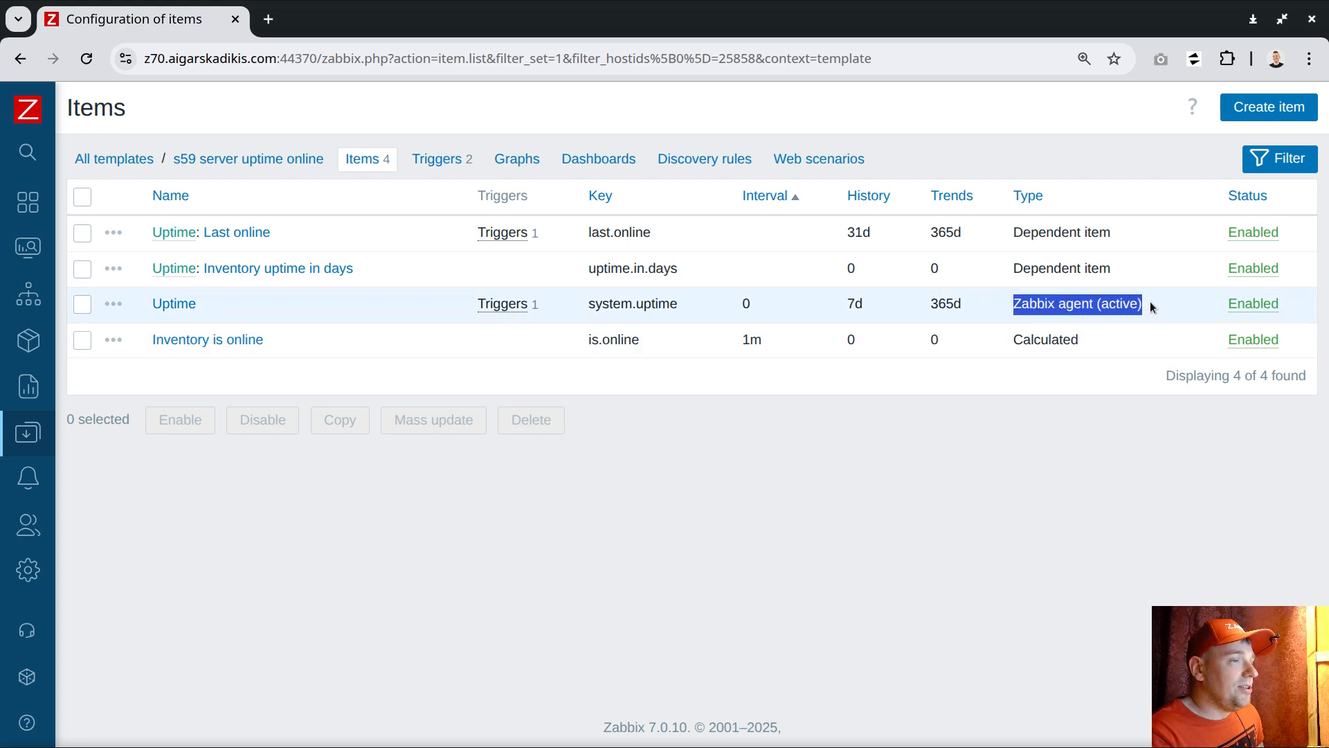
pyautogui.click(171, 305)
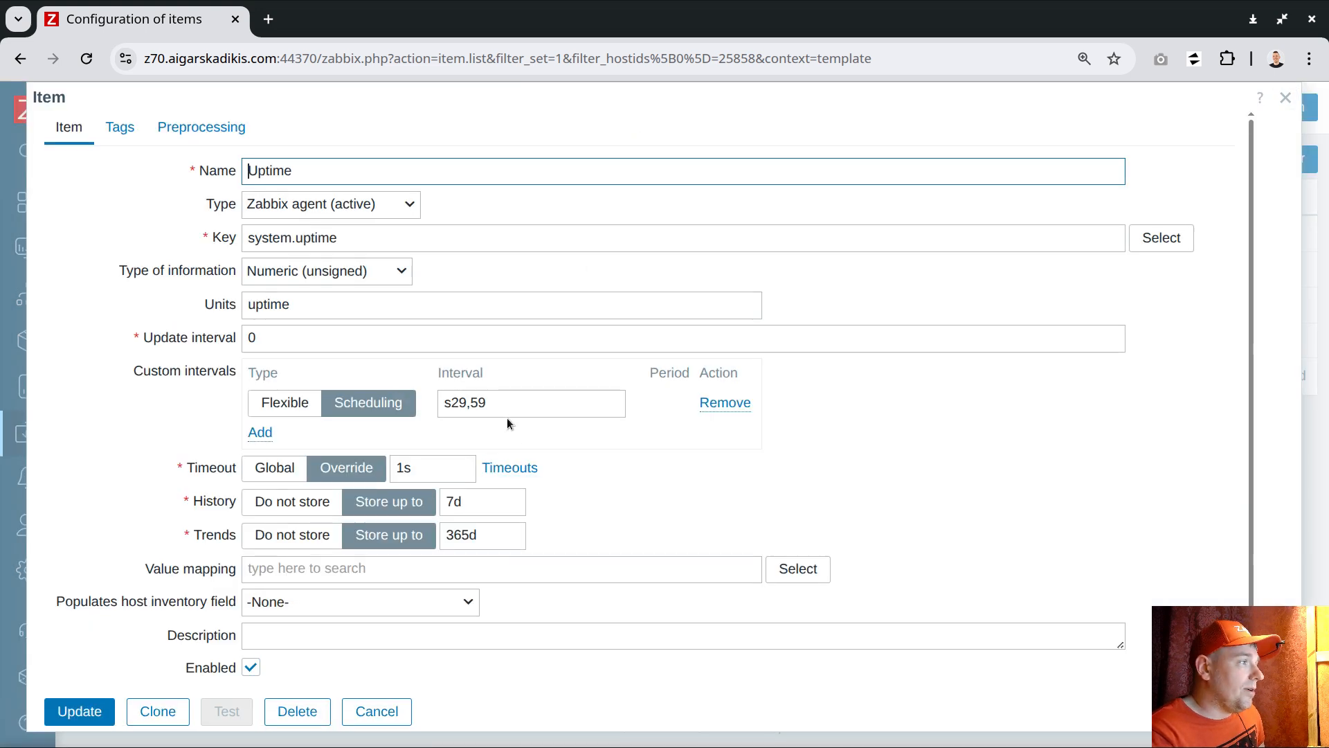
pyautogui.moveTo(451, 404); pyautogui.dragTo(502, 408)
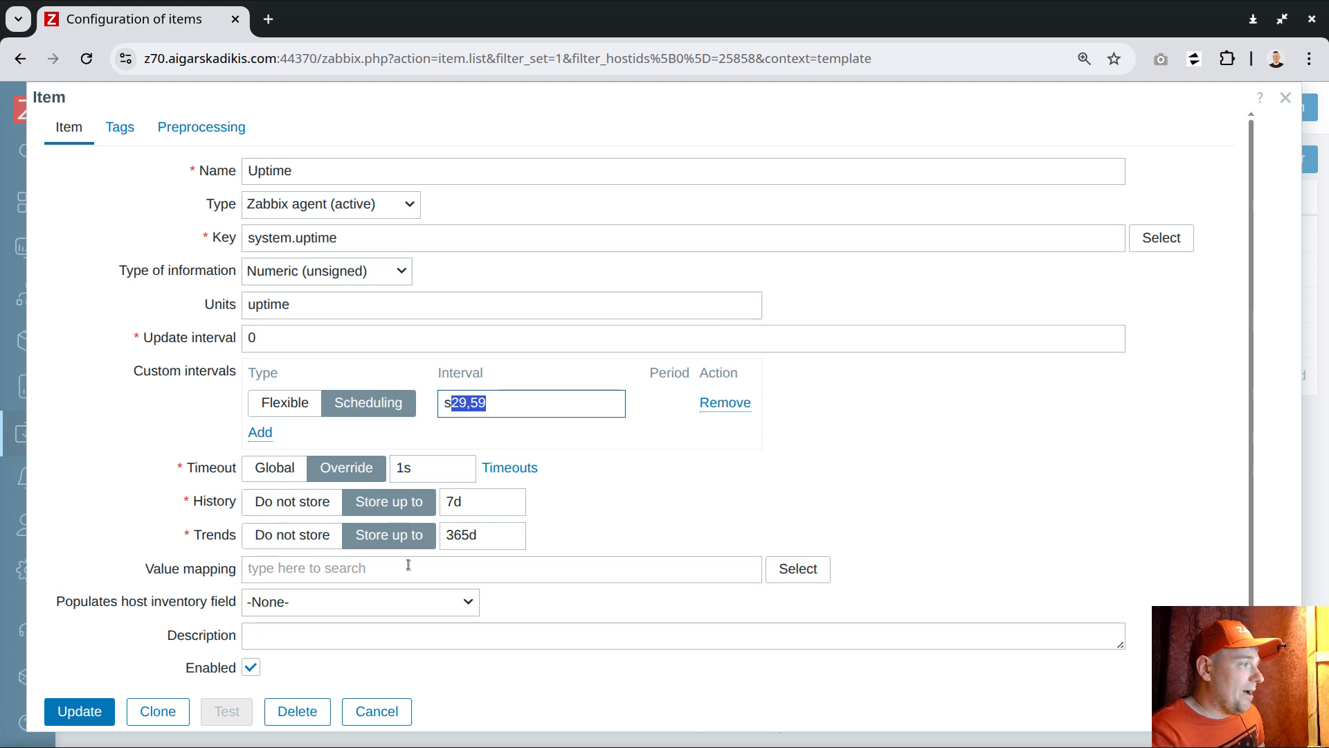
pyautogui.click(378, 714)
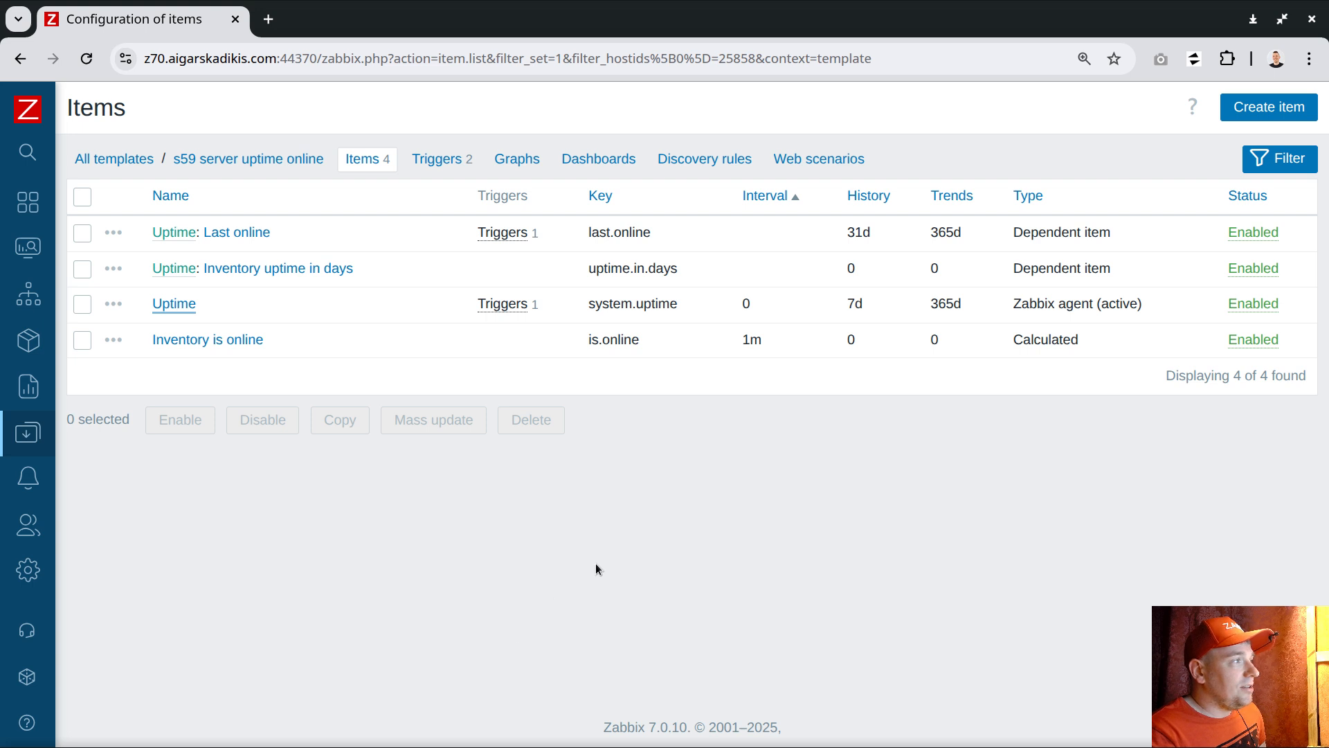
# - Examine the Uptime item's "got restarted" trigger expression, including its time threshold and {$WORKSTATION} condition
pyautogui.click(486, 305)
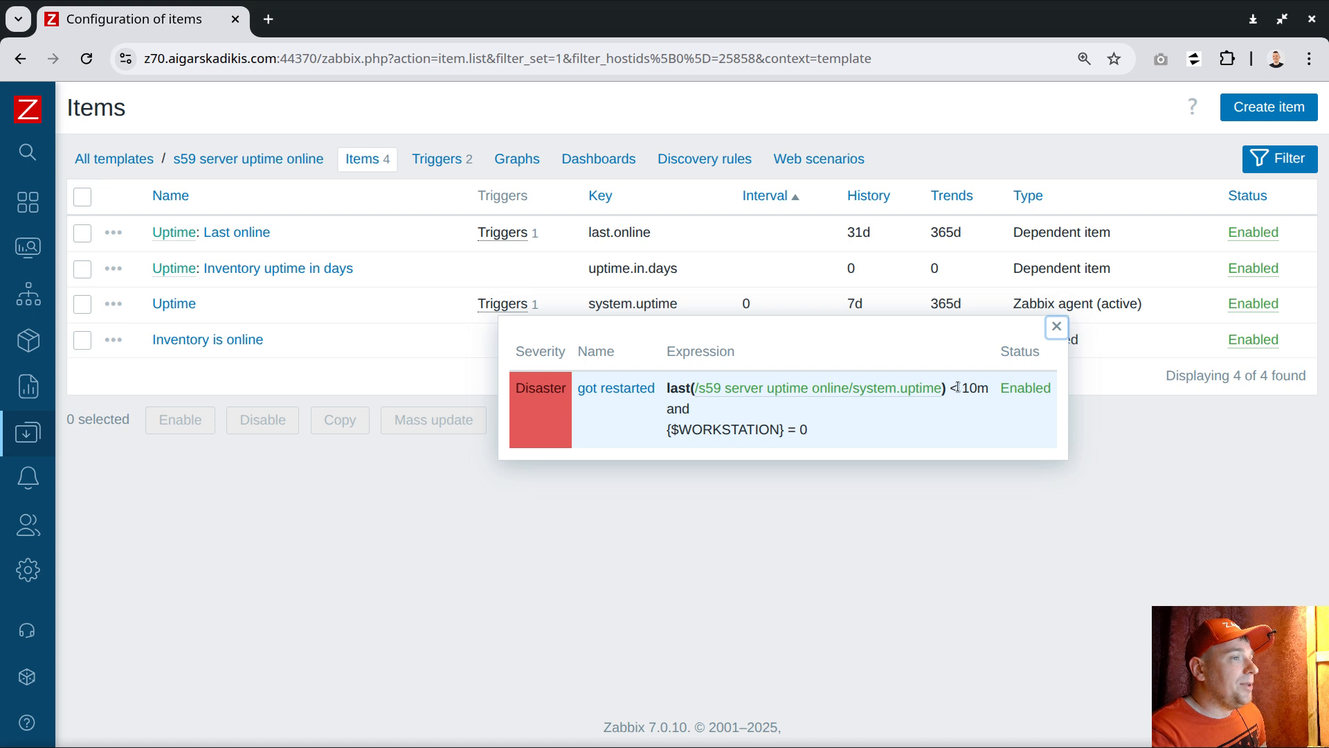
pyautogui.moveTo(950, 388); pyautogui.dragTo(989, 388)
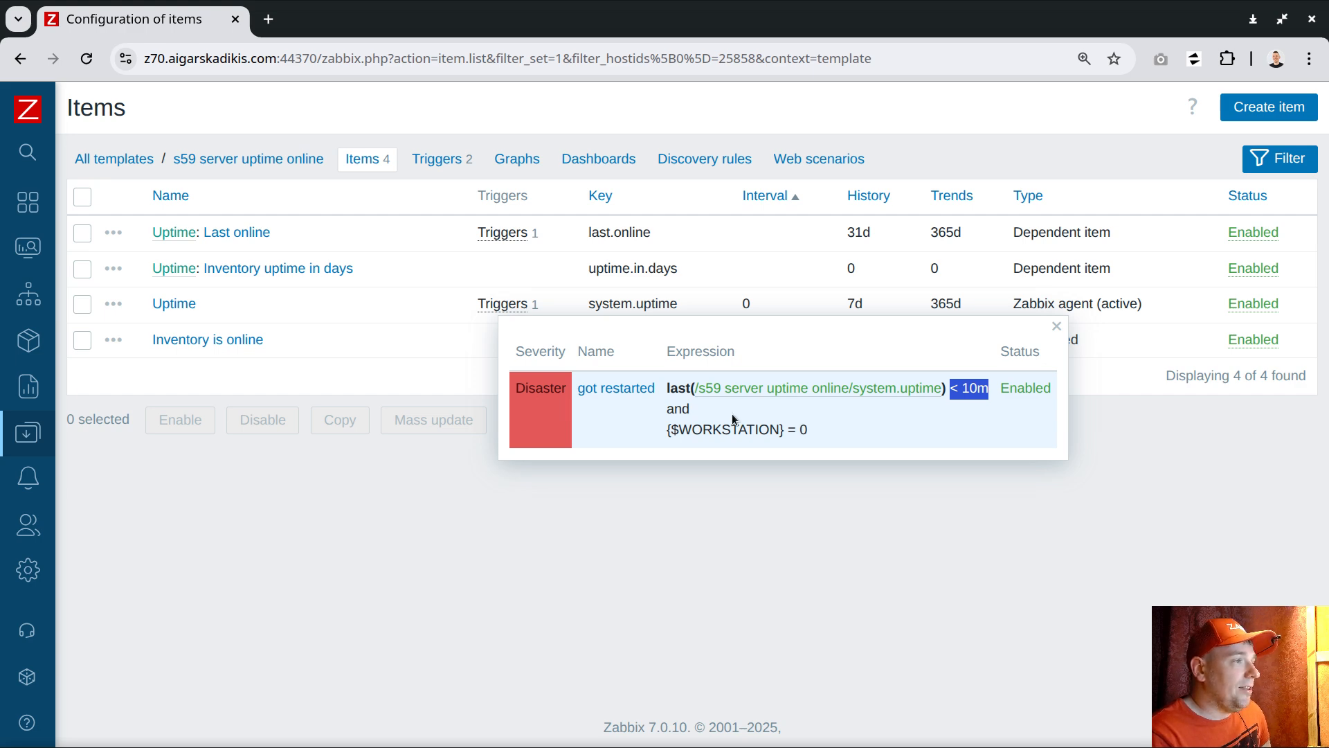
pyautogui.moveTo(668, 409); pyautogui.dragTo(812, 436)
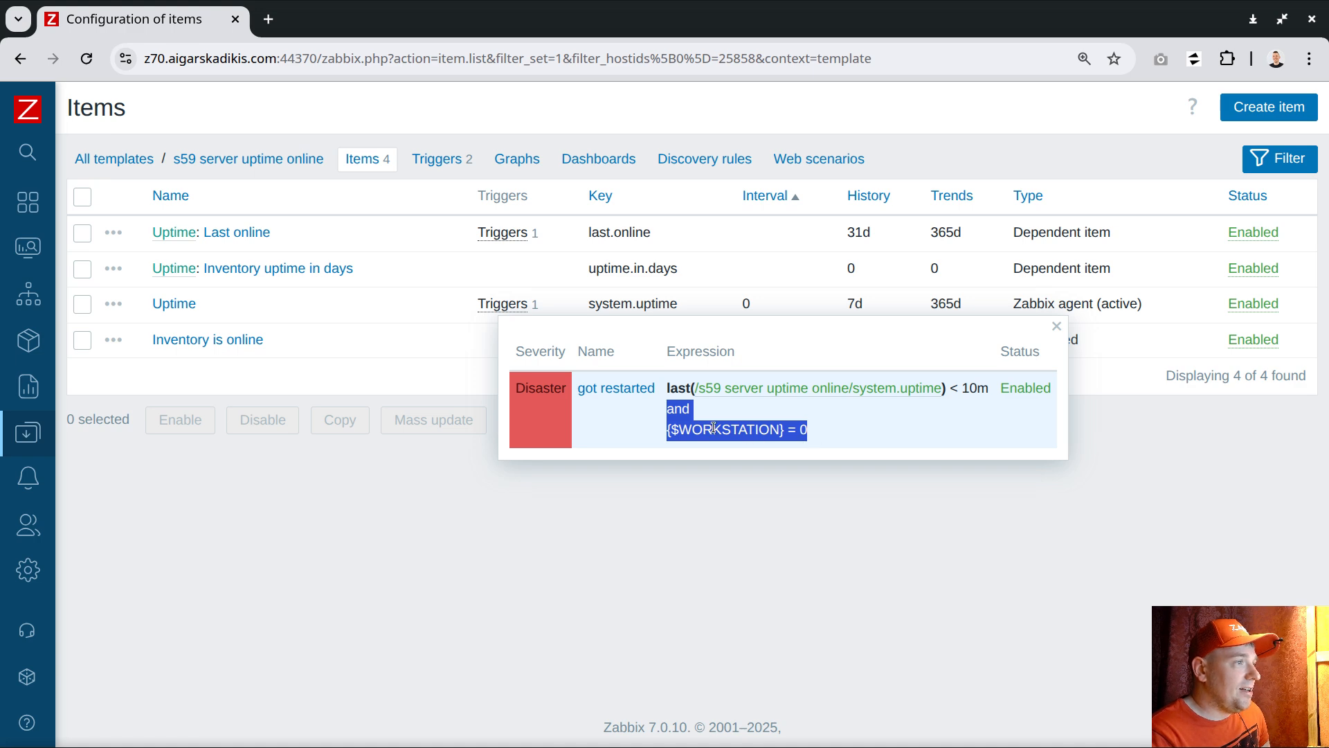
# - Review the {$WORKSTATION} macro and its value in the "s59 server uptime online" template's configuration, without saving changes
pyautogui.click(274, 158)
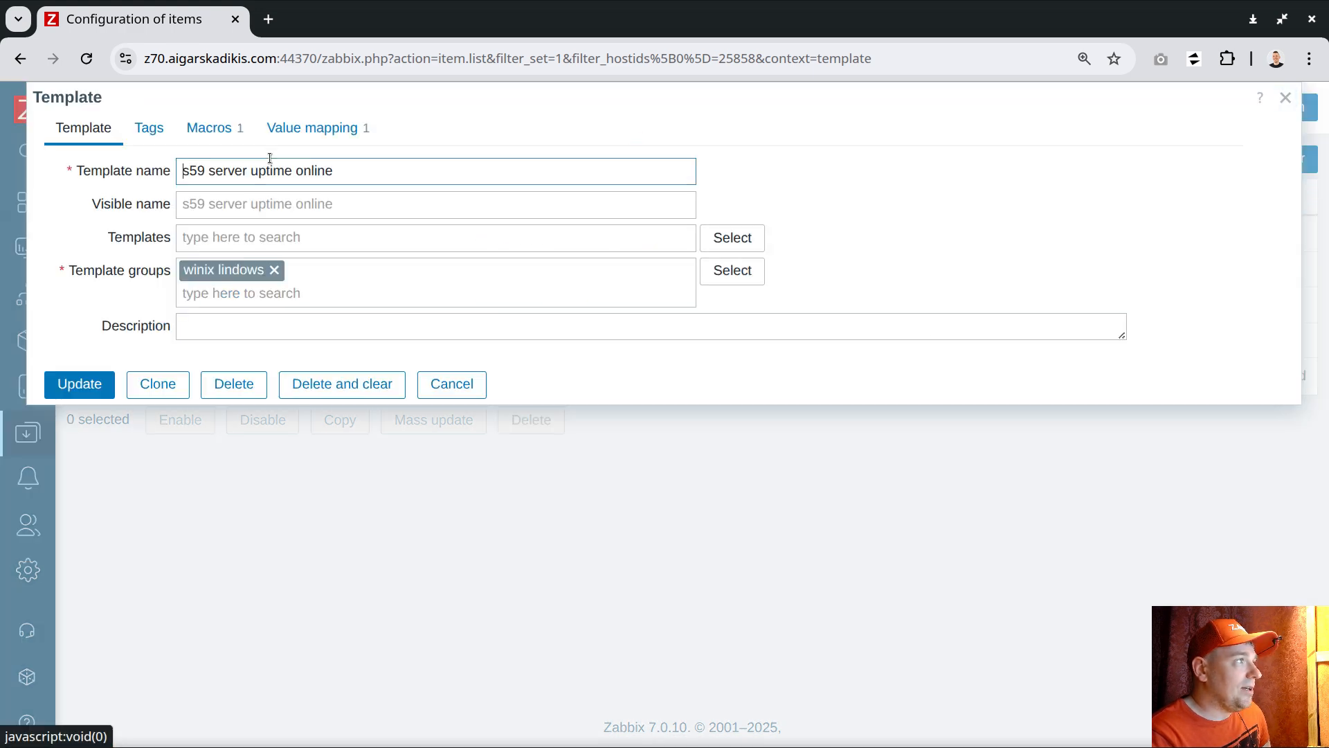
pyautogui.click(229, 133)
pyautogui.tripleClick(186, 243)
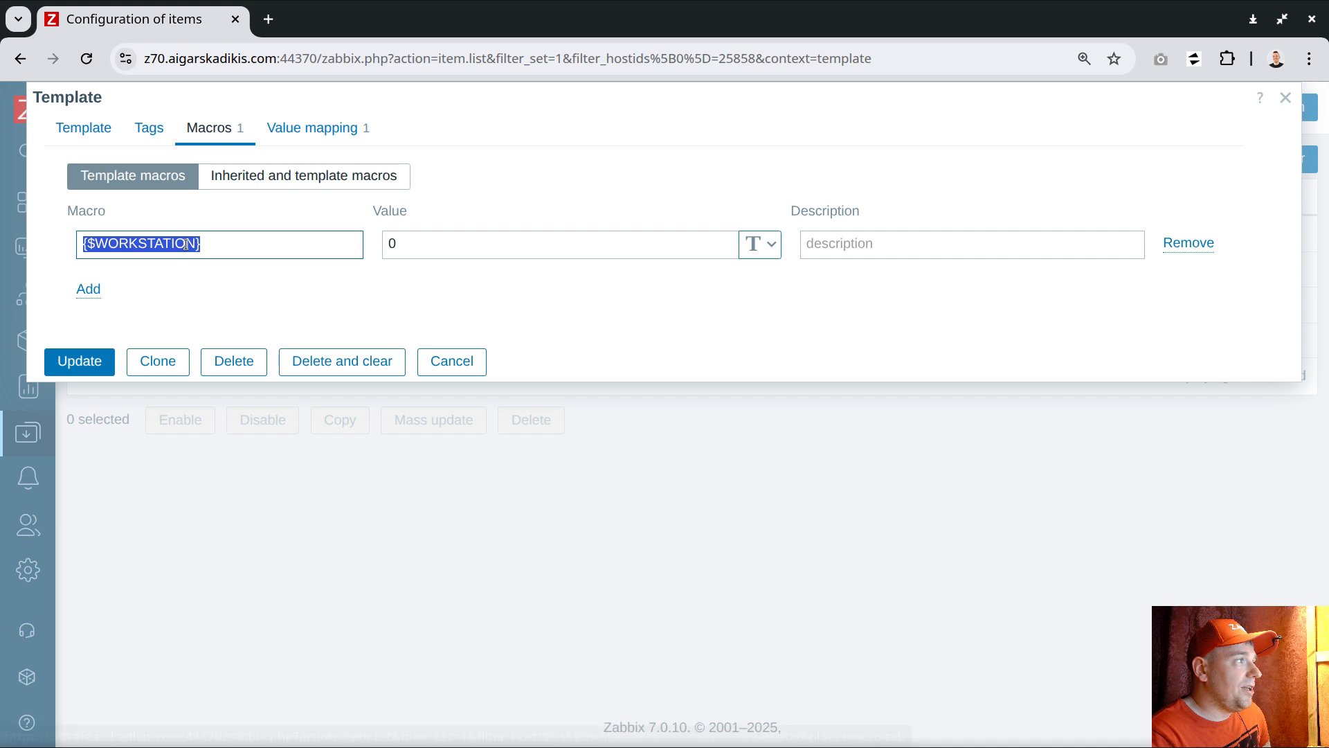
pyautogui.doubleClick(392, 244)
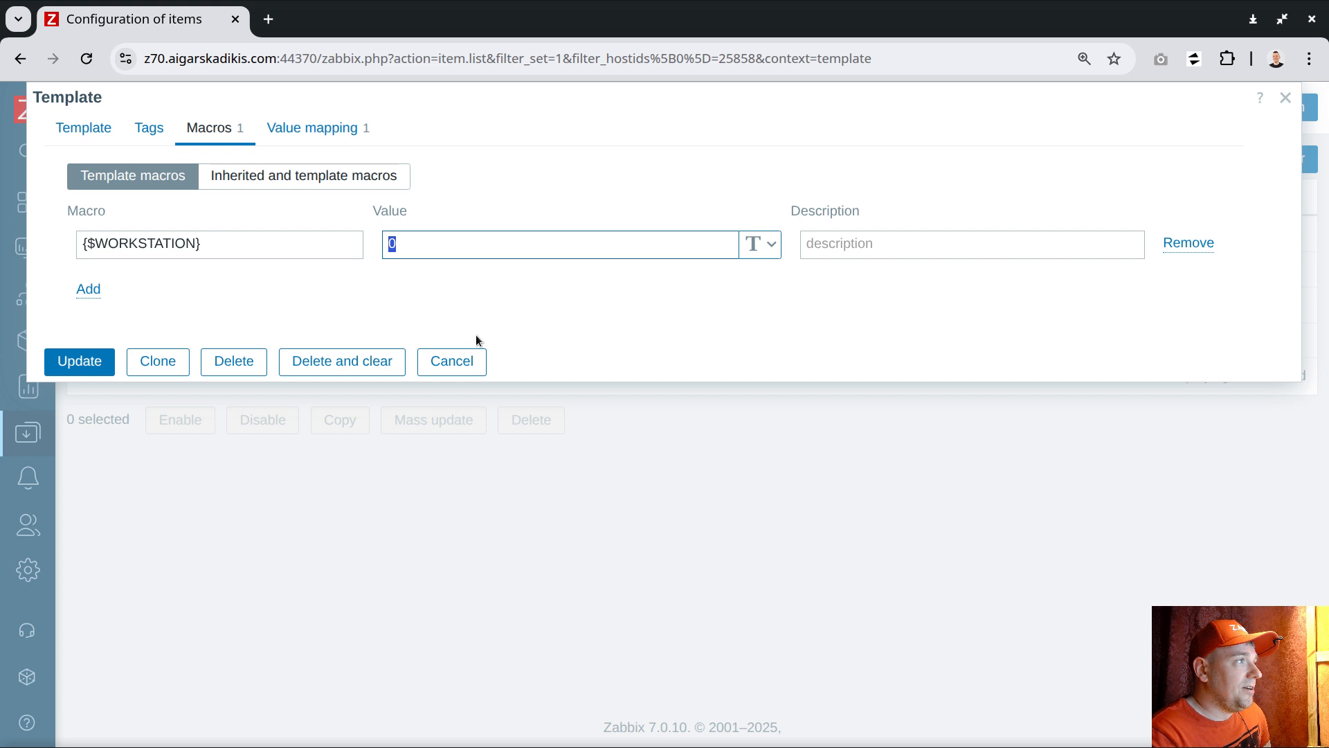
pyautogui.click(477, 362)
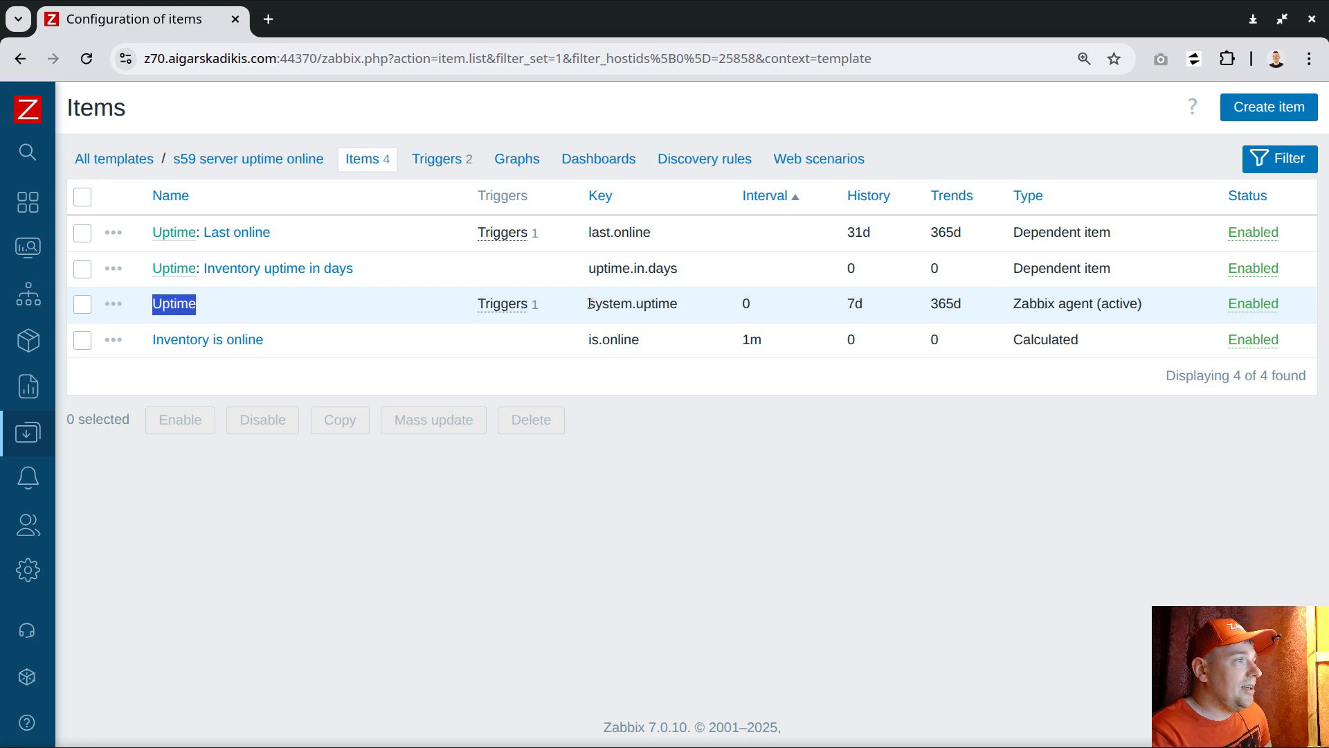
# - Check the Uptime item's key, and inspect the JavaScript preprocessing script of the dependent item "Last online"
pyautogui.moveTo(589, 303); pyautogui.dragTo(680, 307)
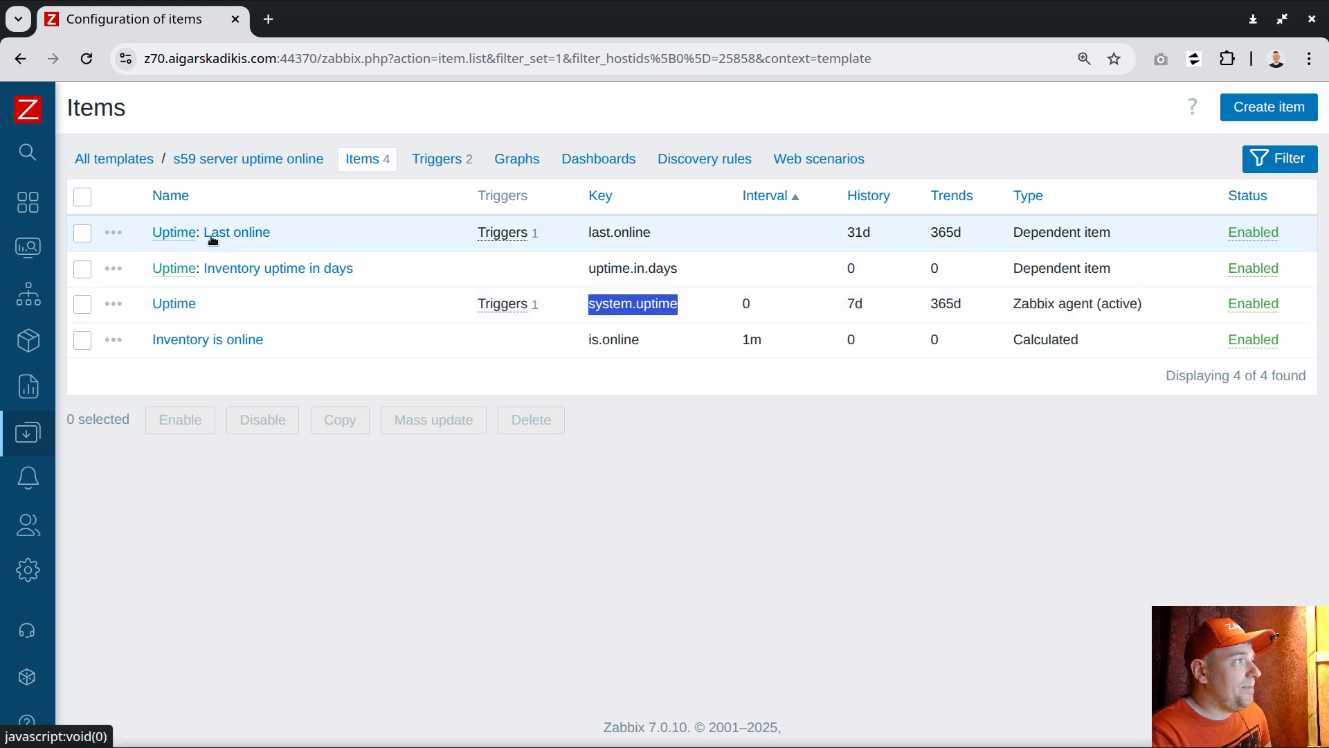
pyautogui.click(251, 234)
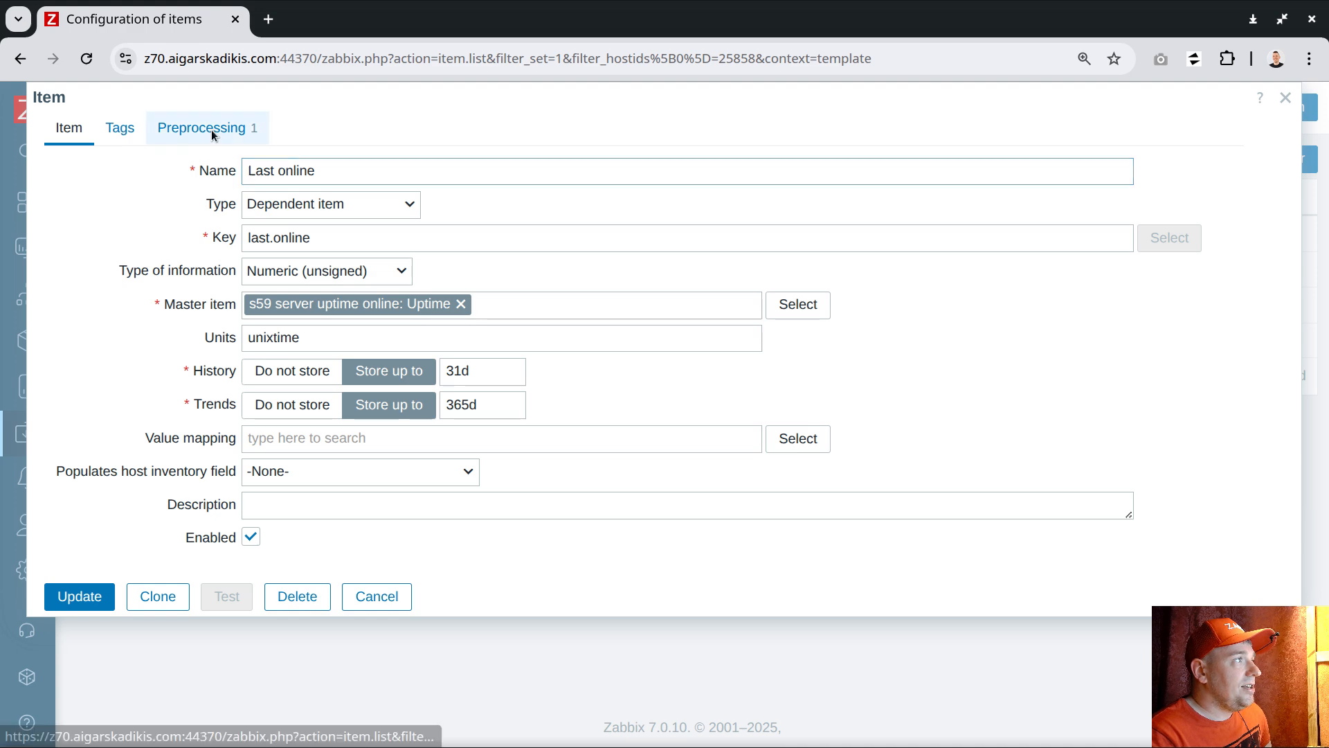
pyautogui.click(213, 131)
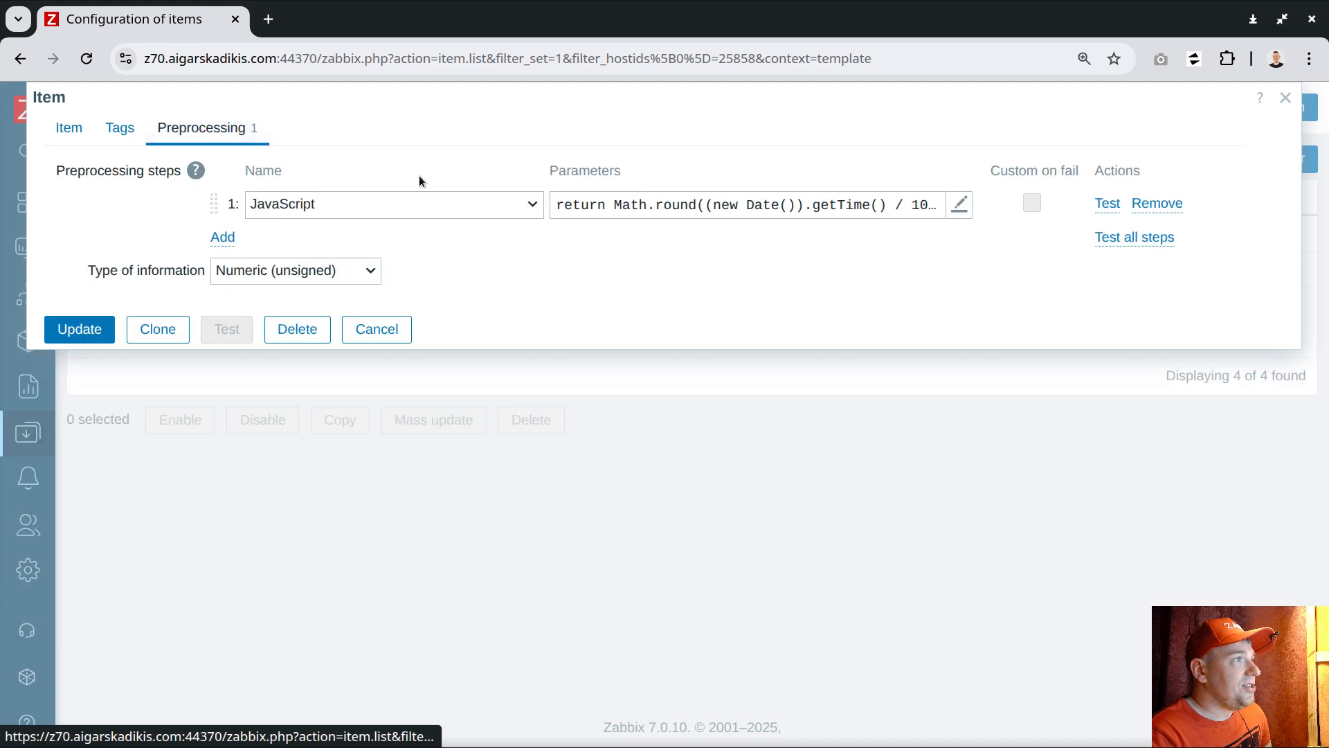
pyautogui.click(666, 206)
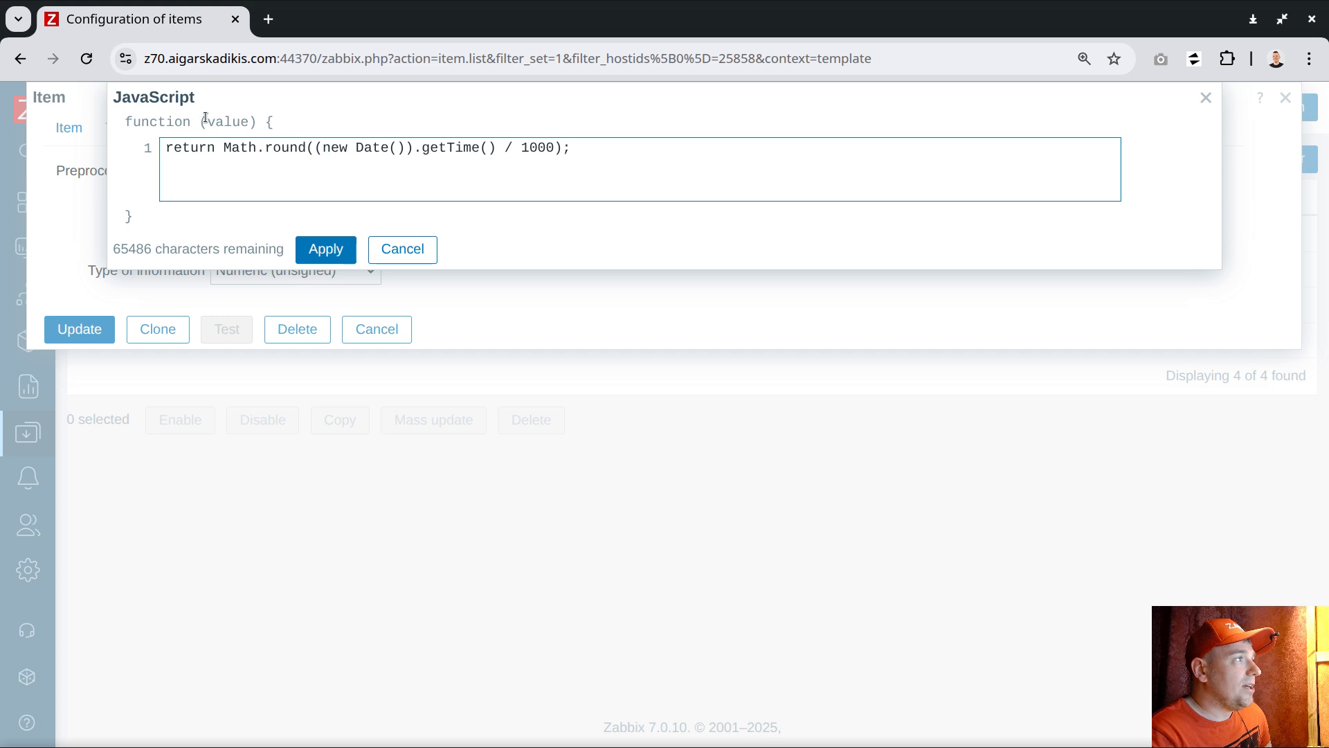
pyautogui.doubleClick(229, 122)
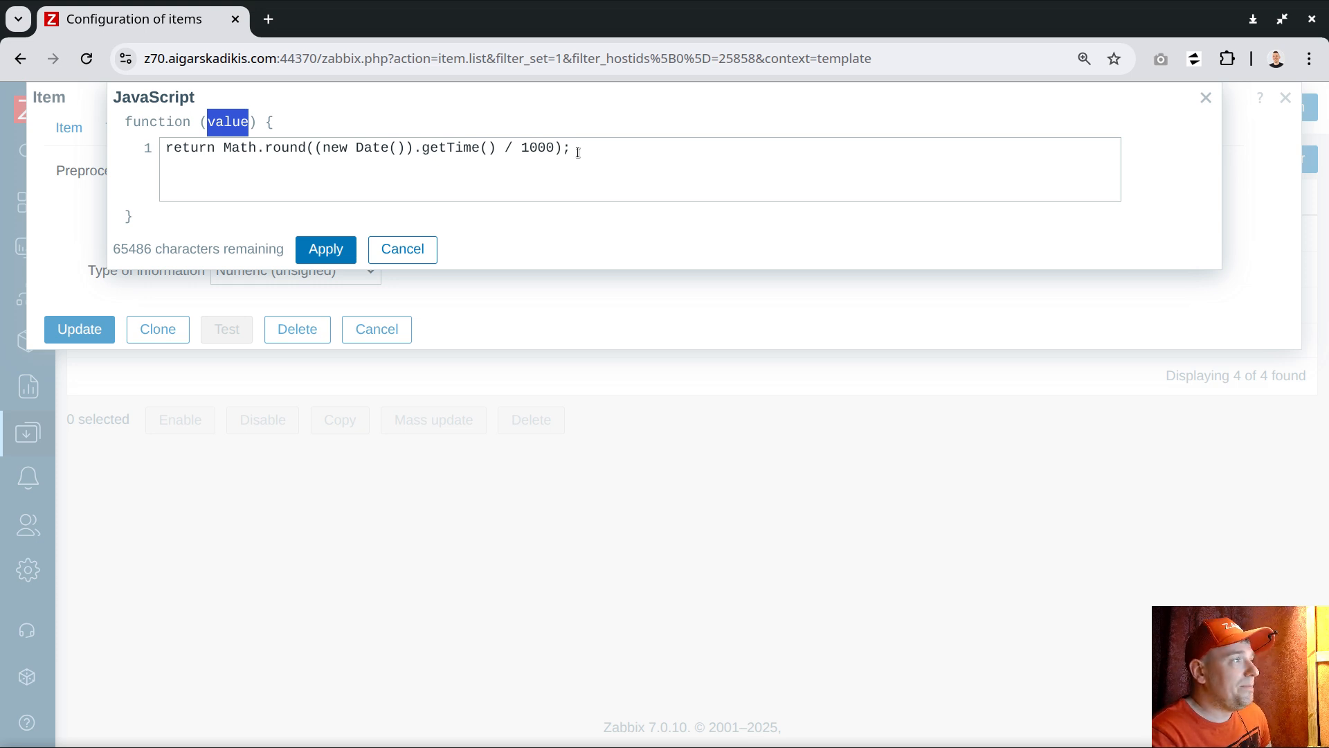
pyautogui.click(414, 249)
# - Review the "Last online" item's key in its configuration, and compare its list entry with the Uptime item's type
pyautogui.click(73, 128)
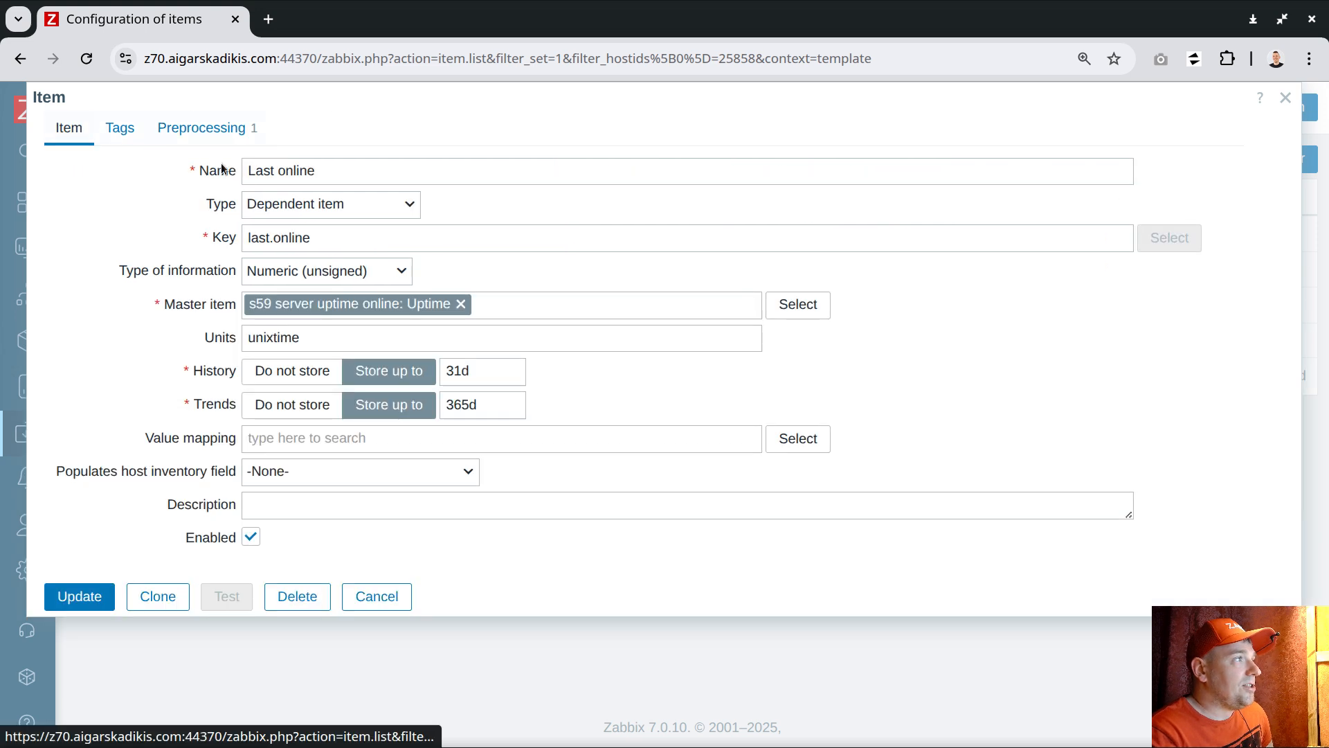
pyautogui.moveTo(313, 237); pyautogui.dragTo(288, 238)
pyautogui.doubleClick(279, 236)
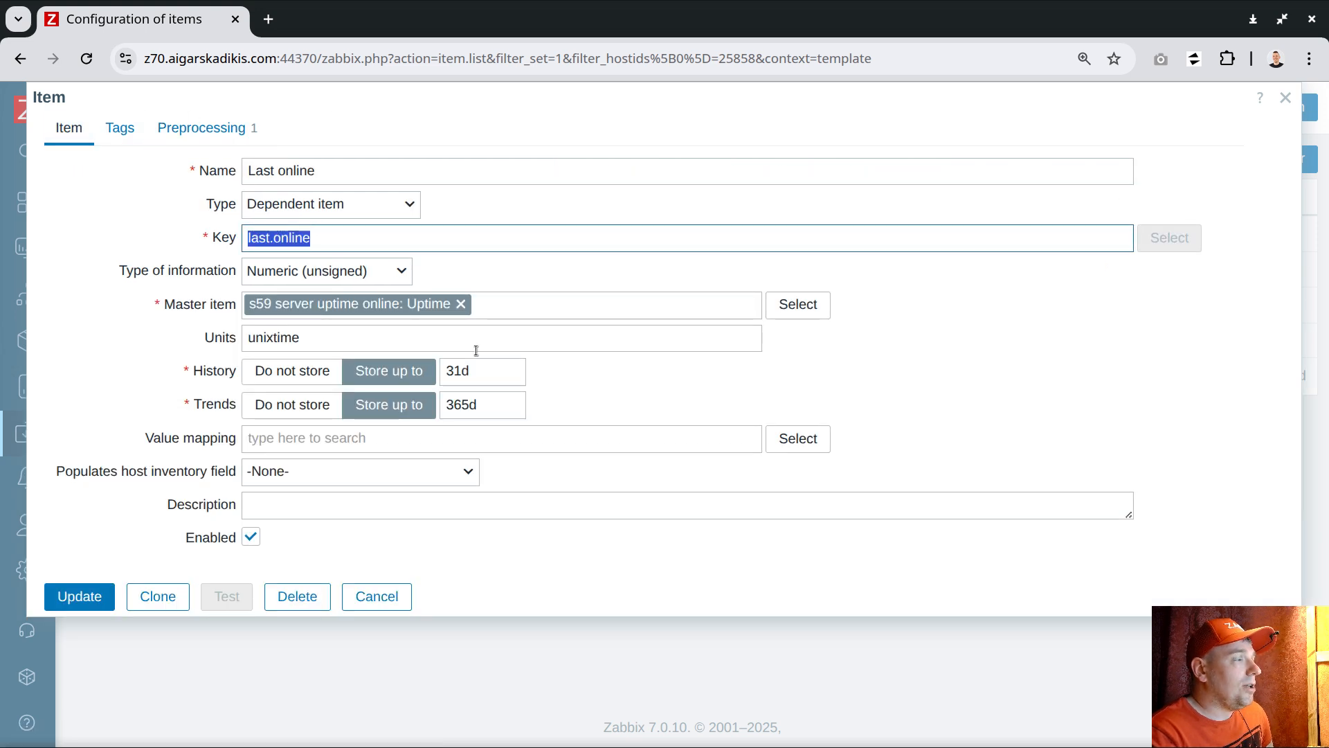
pyautogui.click(407, 596)
pyautogui.moveTo(1021, 304); pyautogui.dragTo(1136, 305)
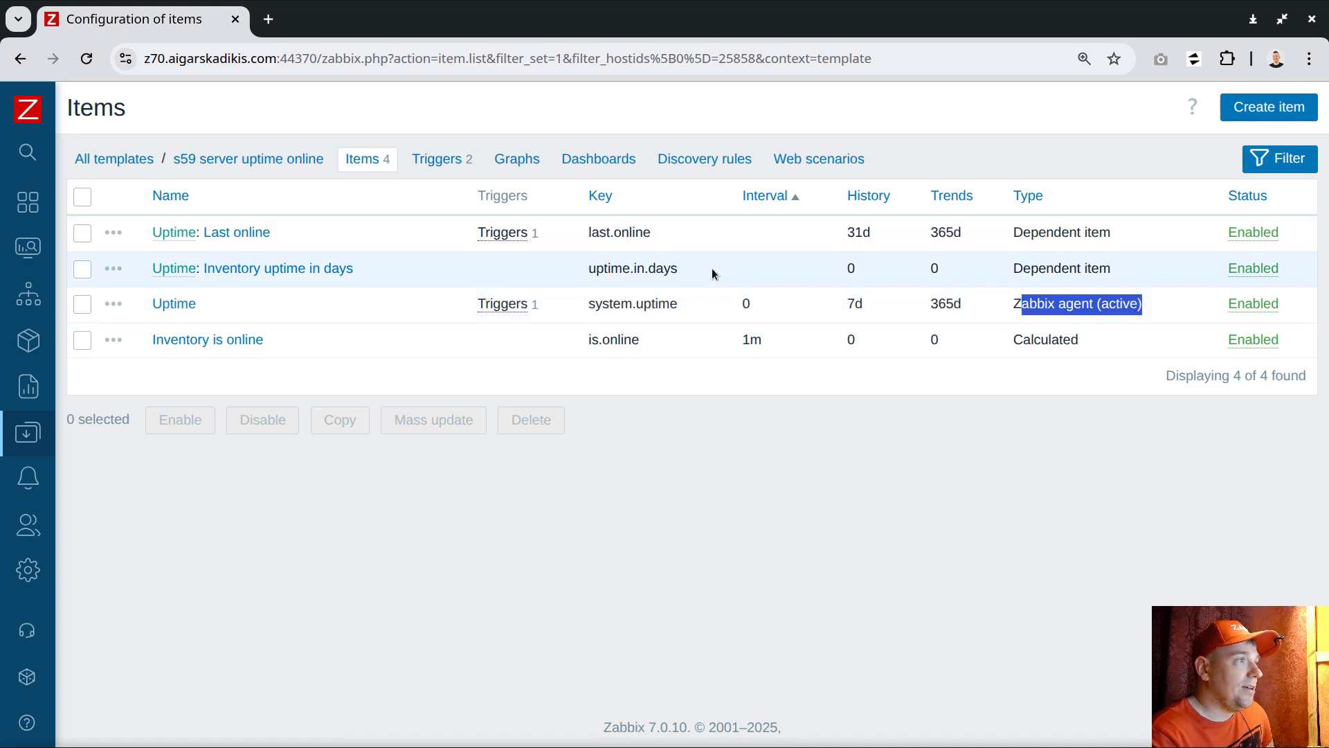
pyautogui.click(649, 233)
pyautogui.moveTo(648, 233); pyautogui.dragTo(590, 237)
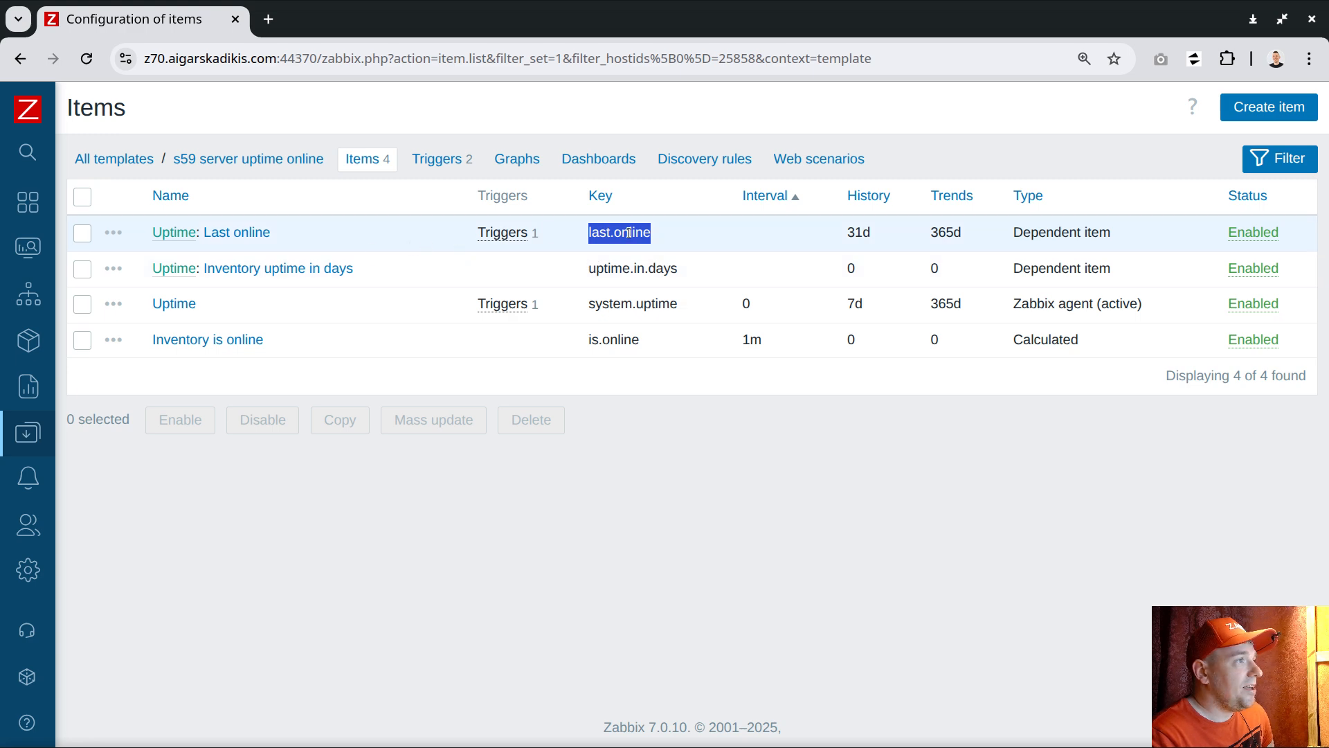
# - Examine the "Last online" item's "is online" trigger expression, focusing on its {$WORKSTATION} condition
pyautogui.click(509, 232)
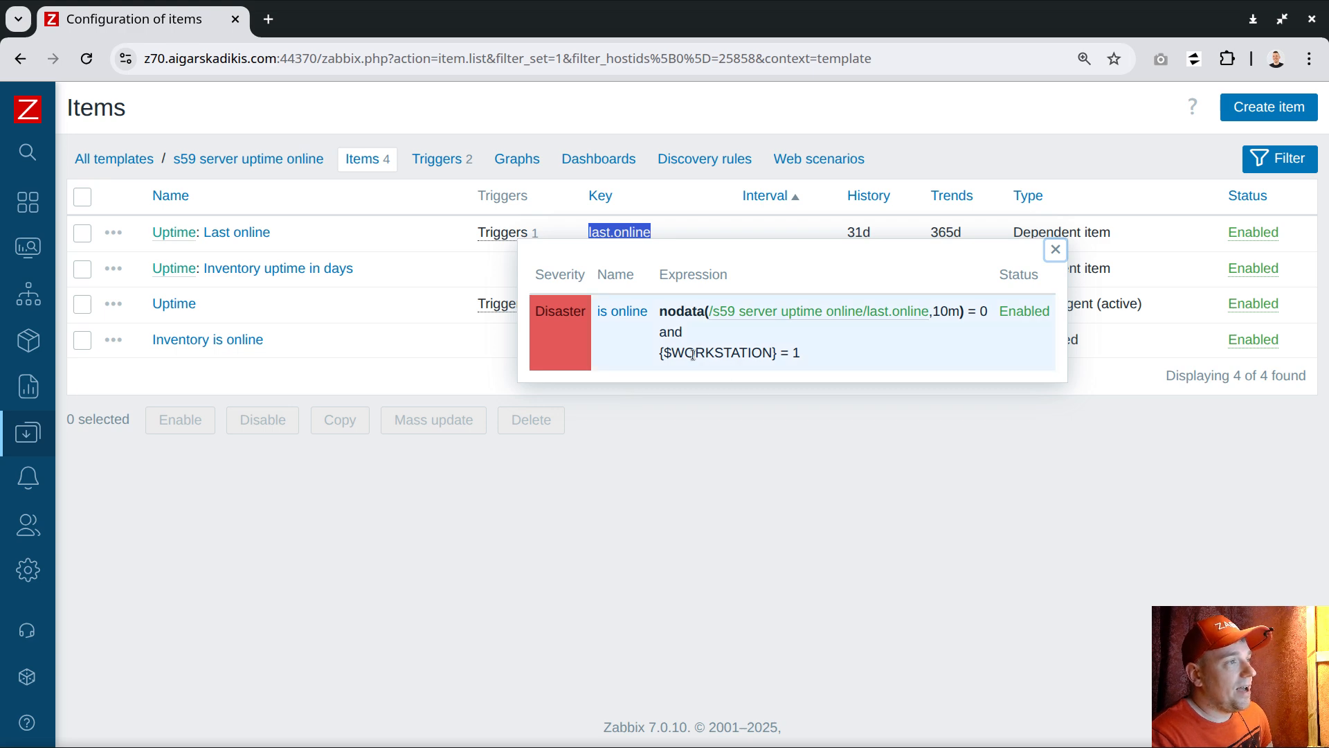
pyautogui.moveTo(659, 358); pyautogui.dragTo(799, 357)
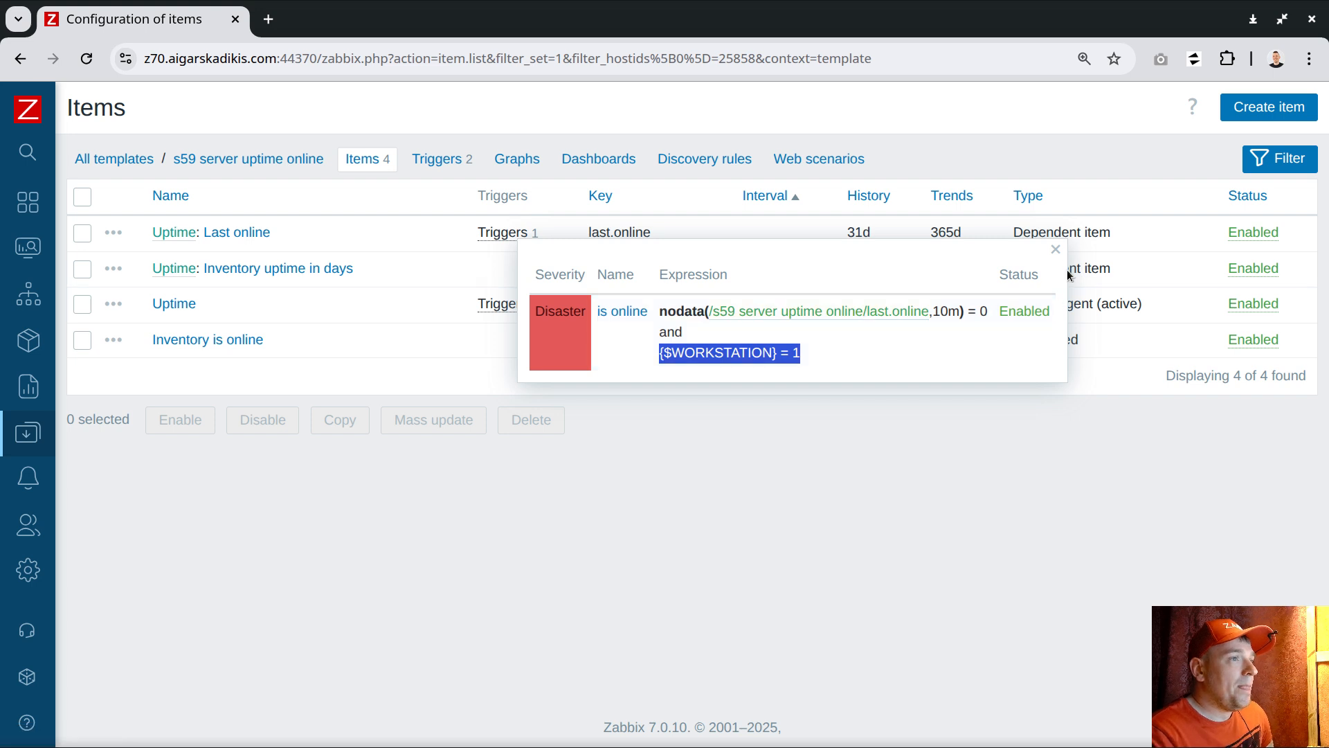
pyautogui.click(1056, 250)
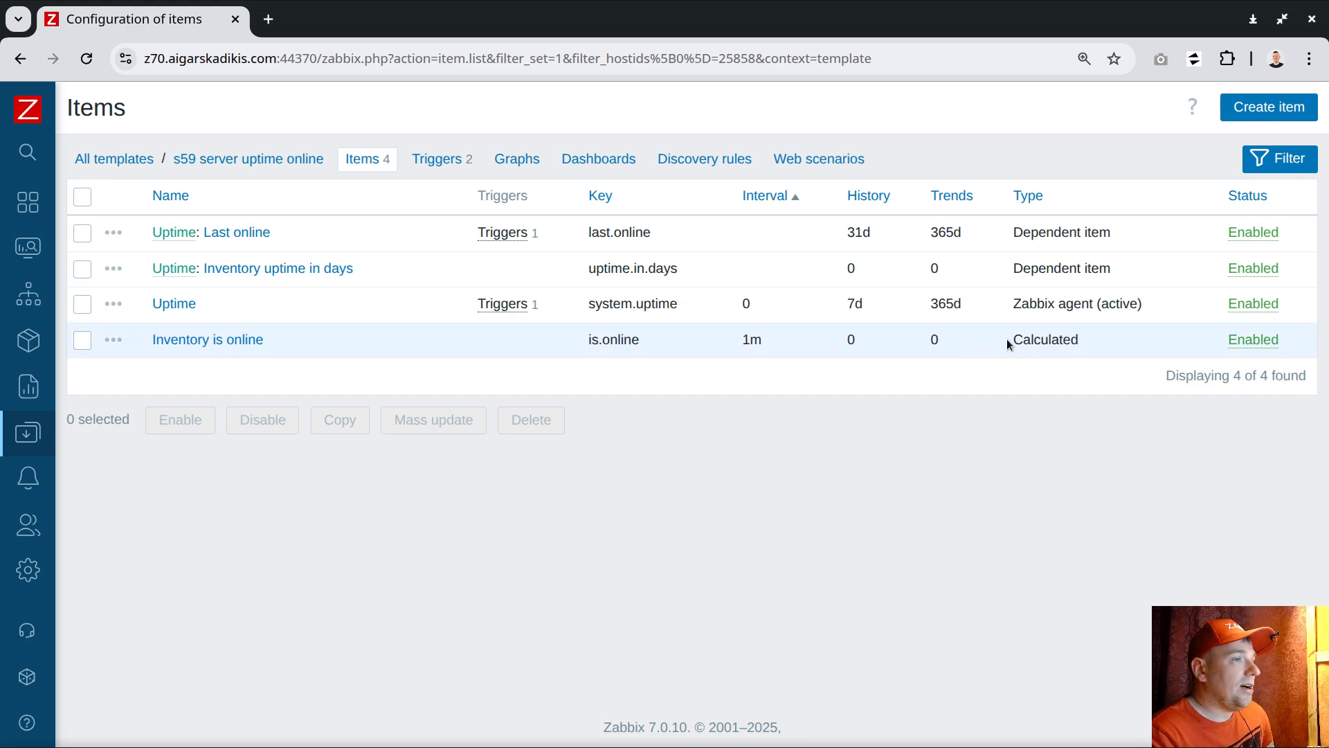
# - Check the type of the "Inventory is online" item and open its configuration to examine the count formula on system.uptime
pyautogui.moveTo(1009, 339); pyautogui.dragTo(1086, 336)
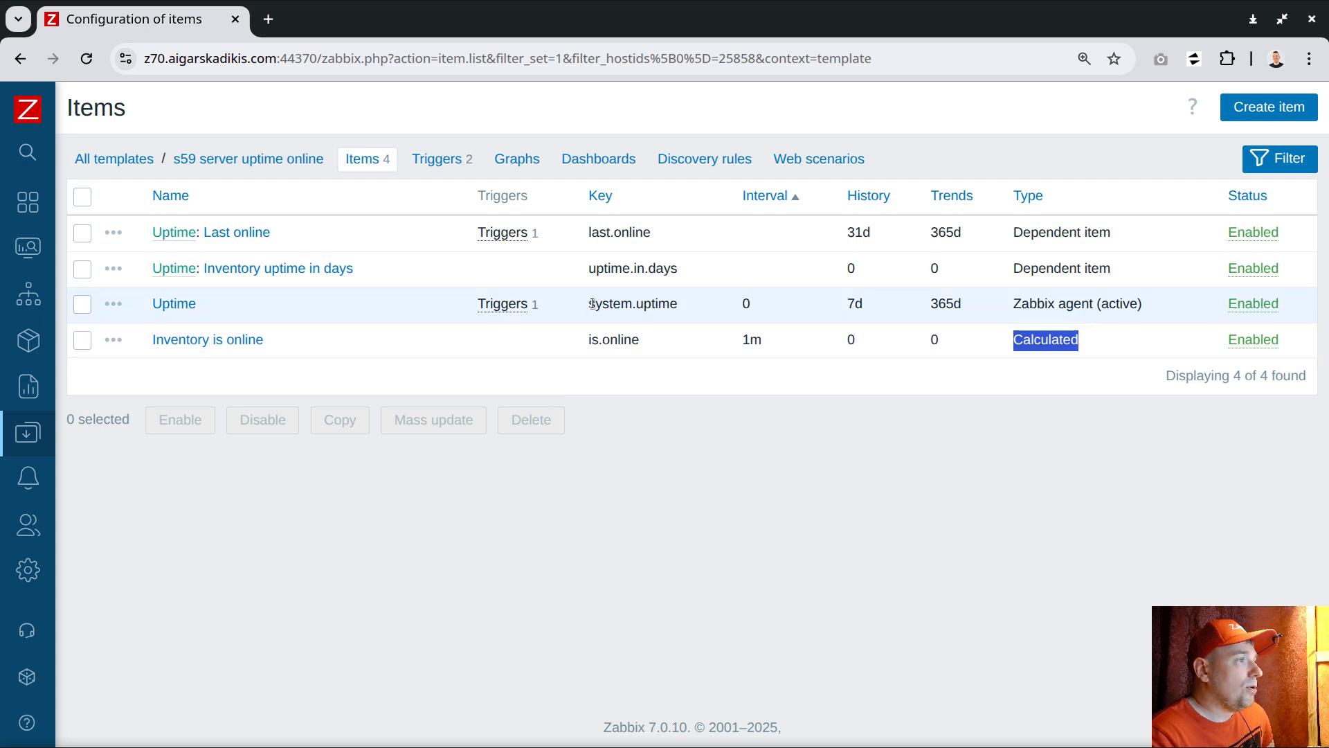
pyautogui.click(257, 341)
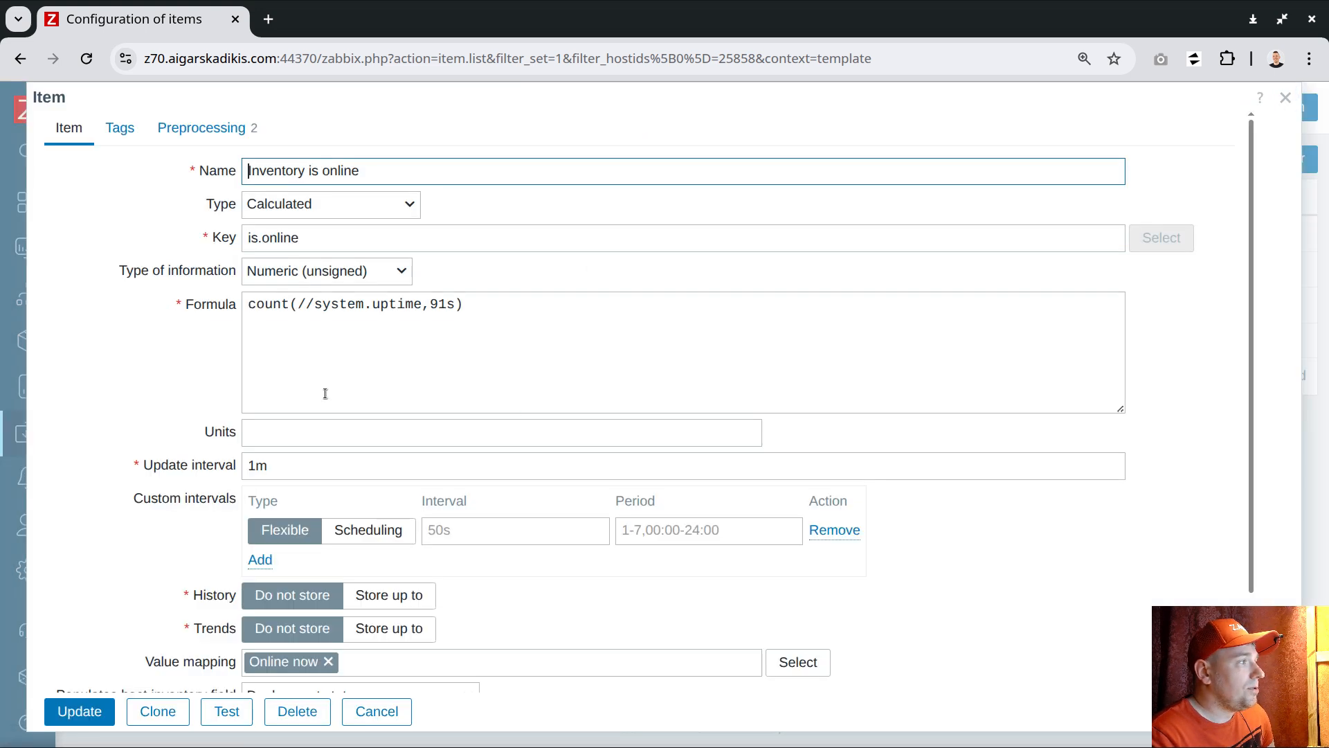
pyautogui.moveTo(315, 305); pyautogui.dragTo(422, 304)
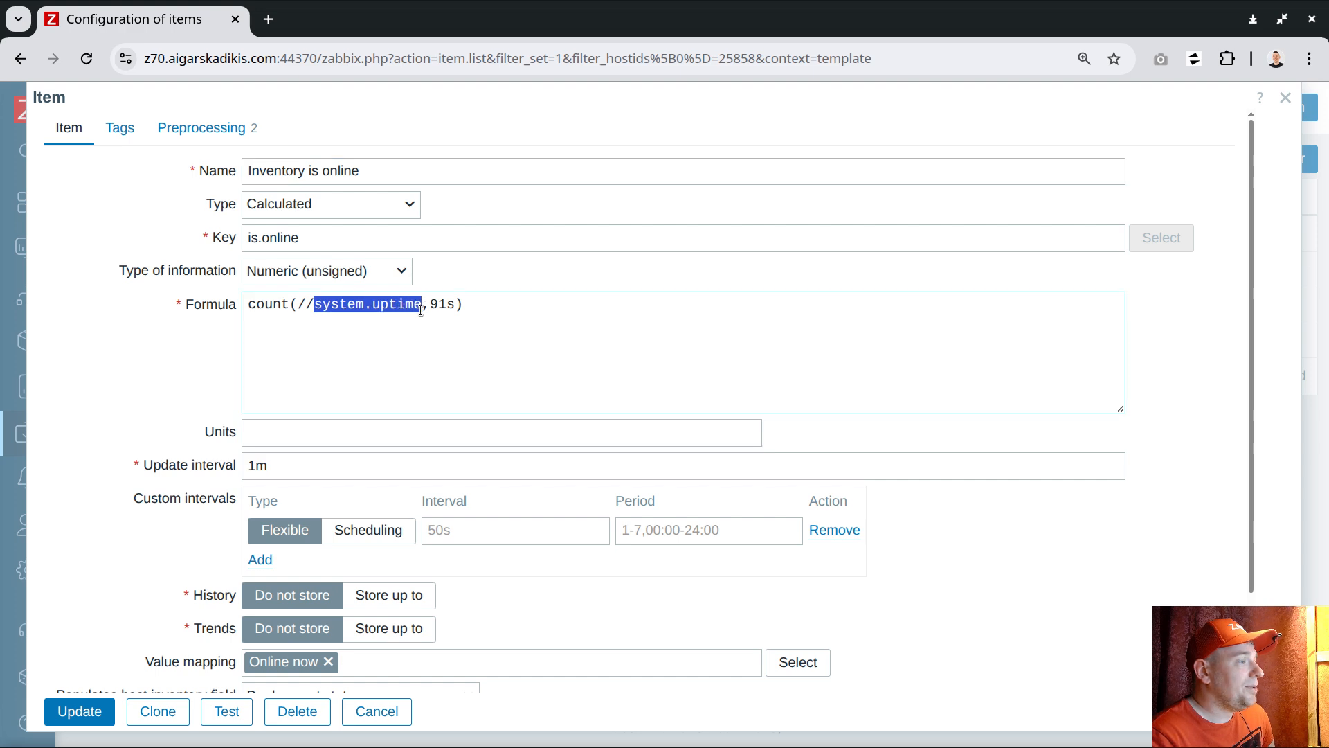
pyautogui.moveTo(298, 304); pyautogui.dragTo(244, 305)
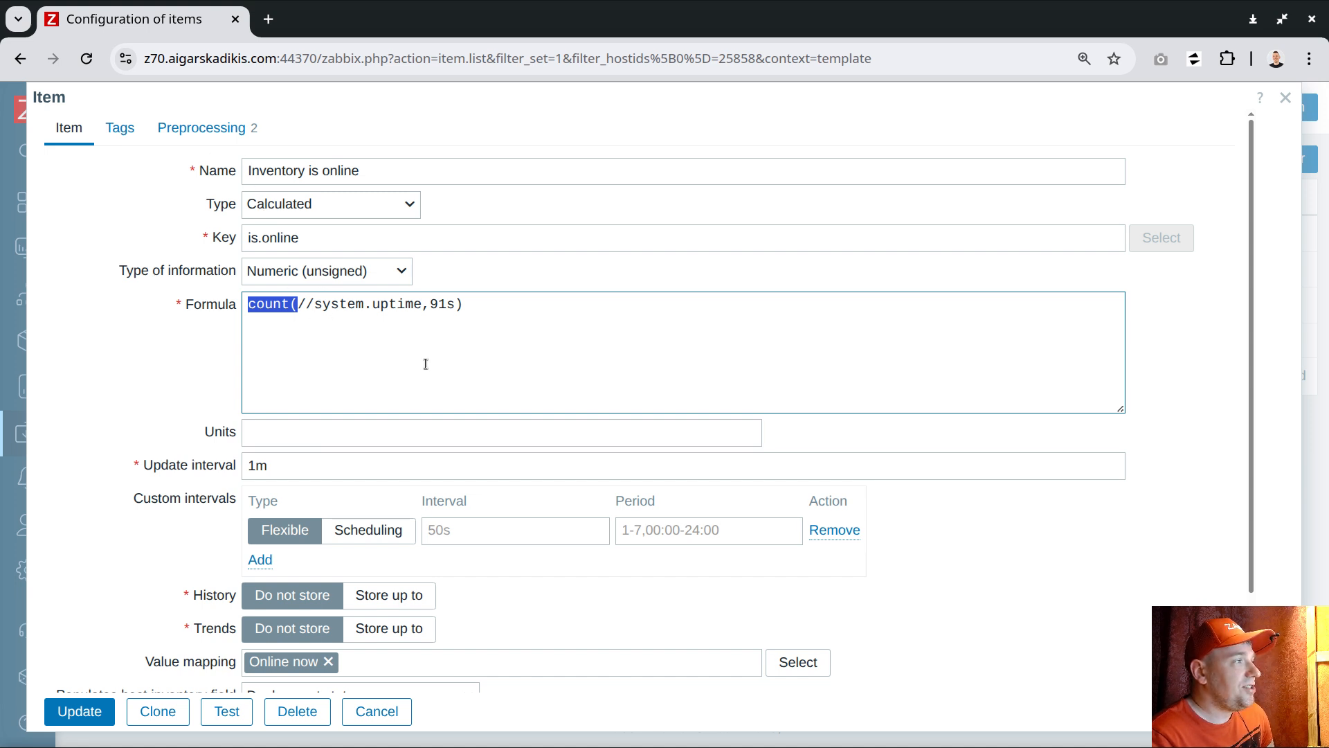
# - Examine the preprocessing of the "Inventory is online" item, focusing on the value condition and return value in its JavaScript script
pyautogui.click(200, 128)
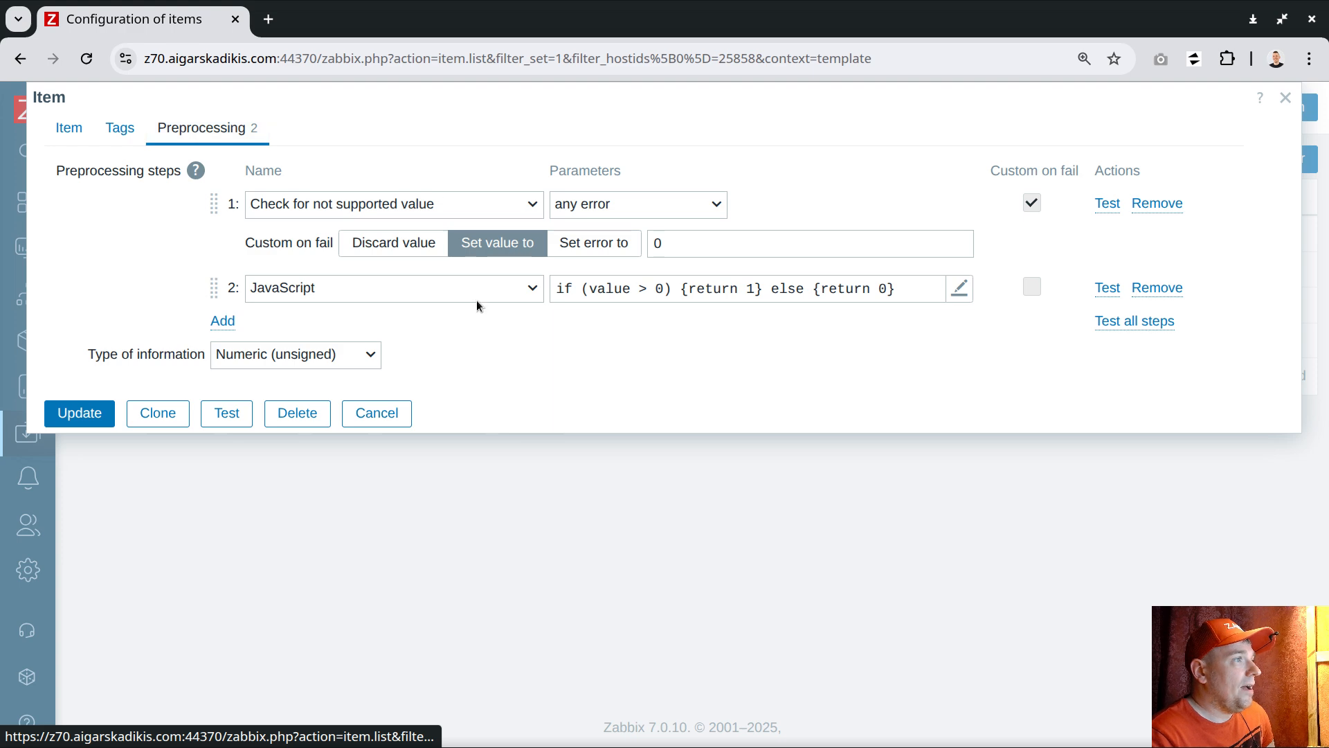
pyautogui.click(675, 291)
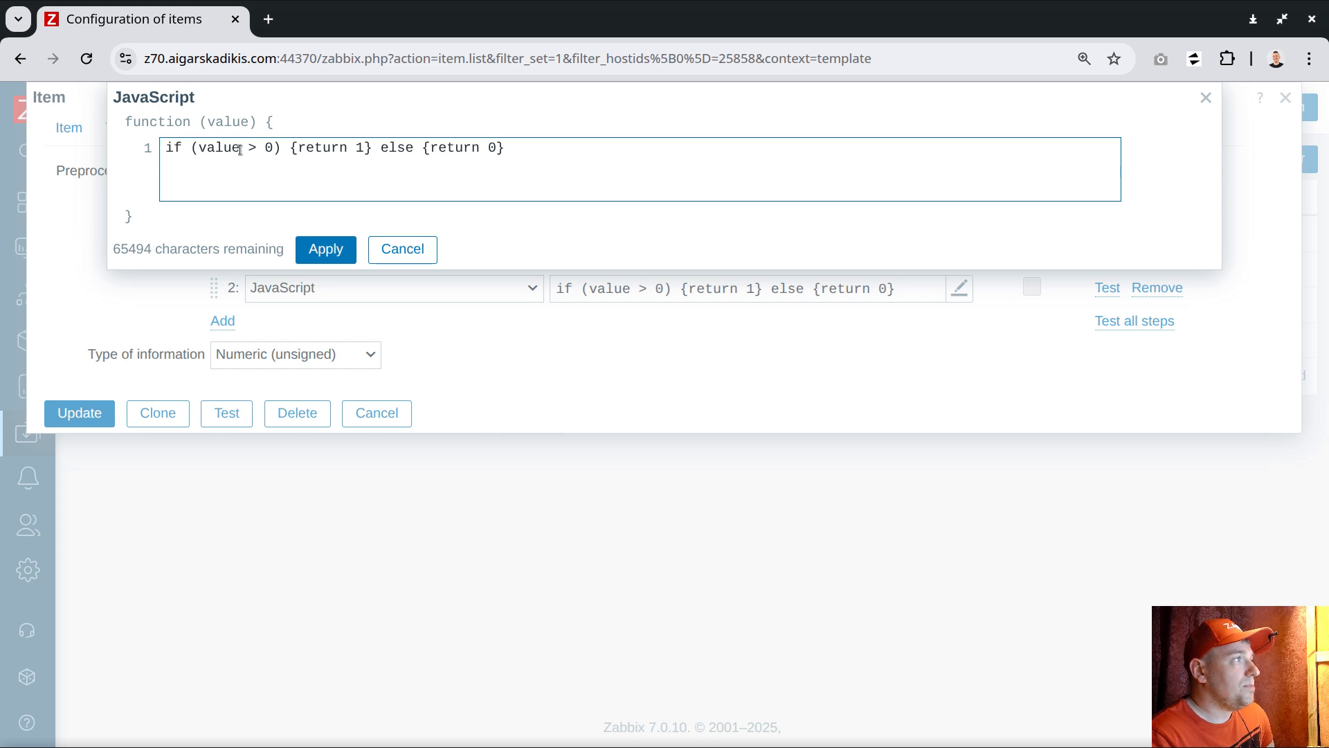
pyautogui.moveTo(240, 150); pyautogui.dragTo(202, 142)
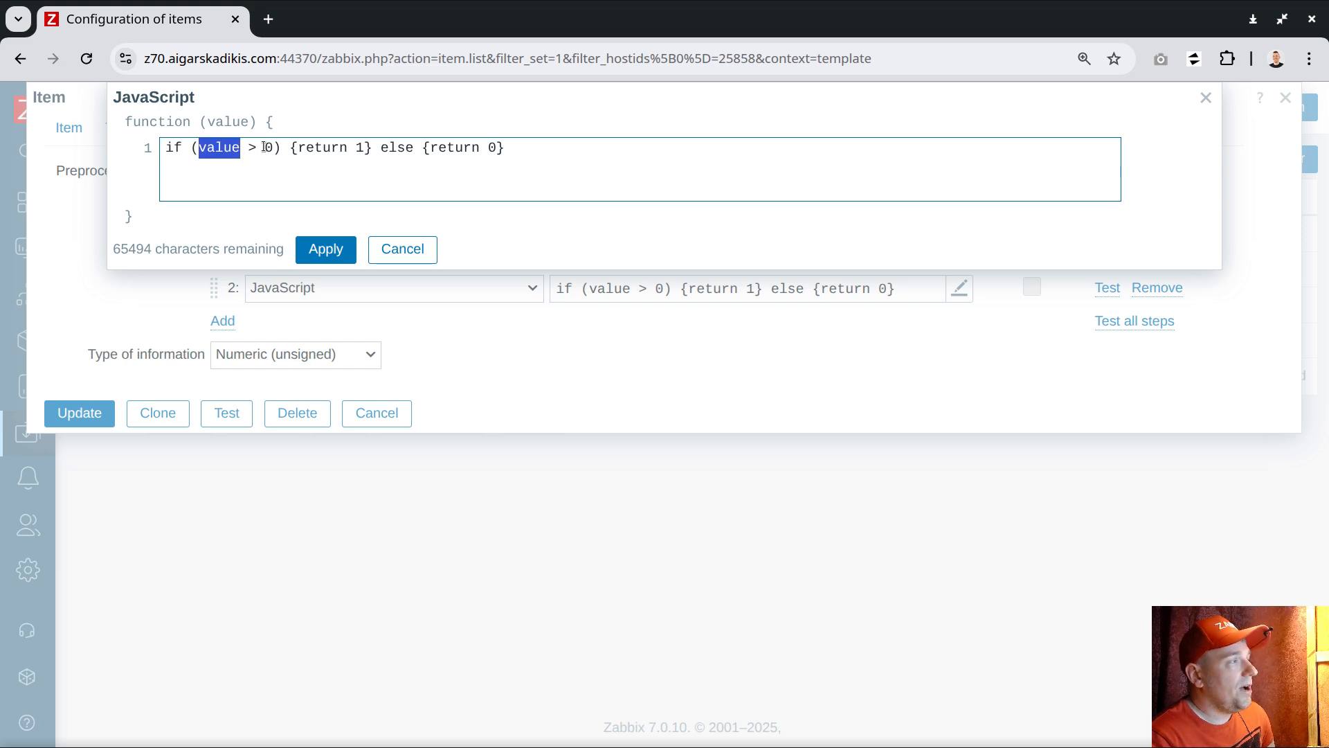
pyautogui.moveTo(367, 150); pyautogui.dragTo(356, 149)
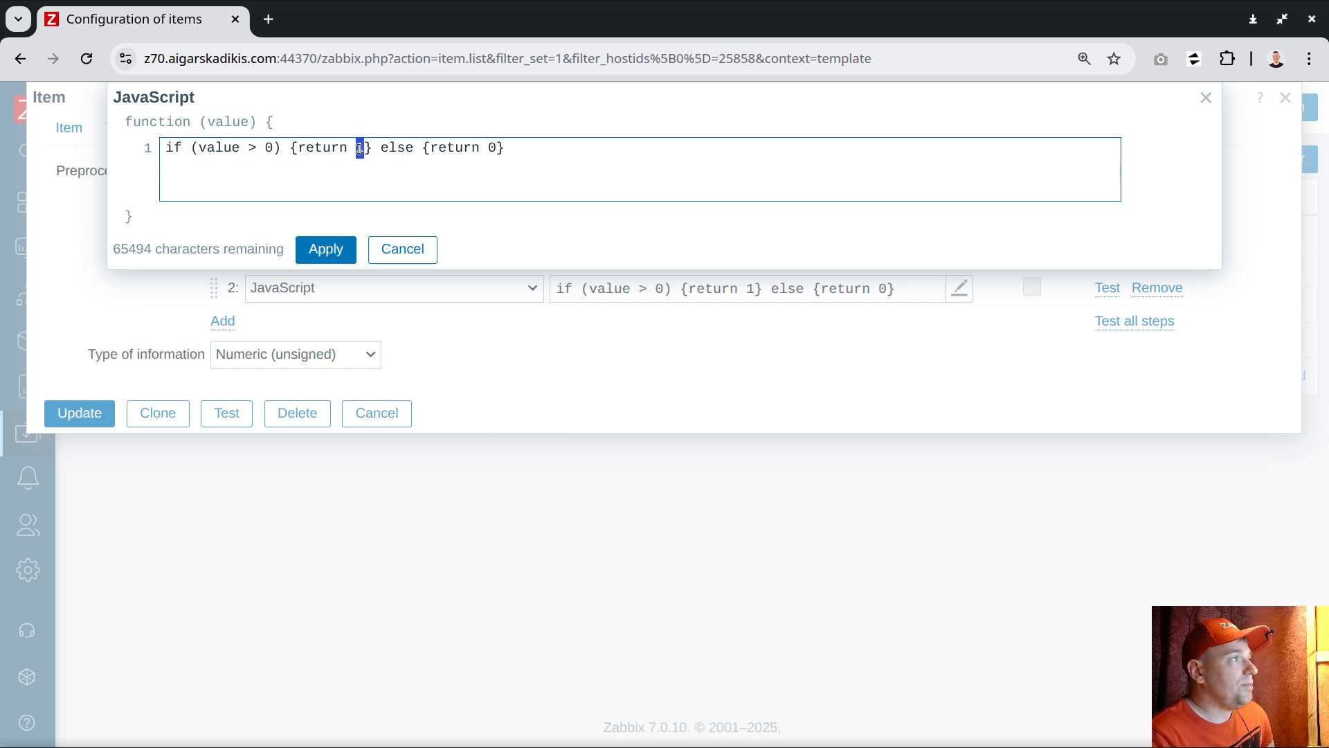
pyautogui.click(394, 254)
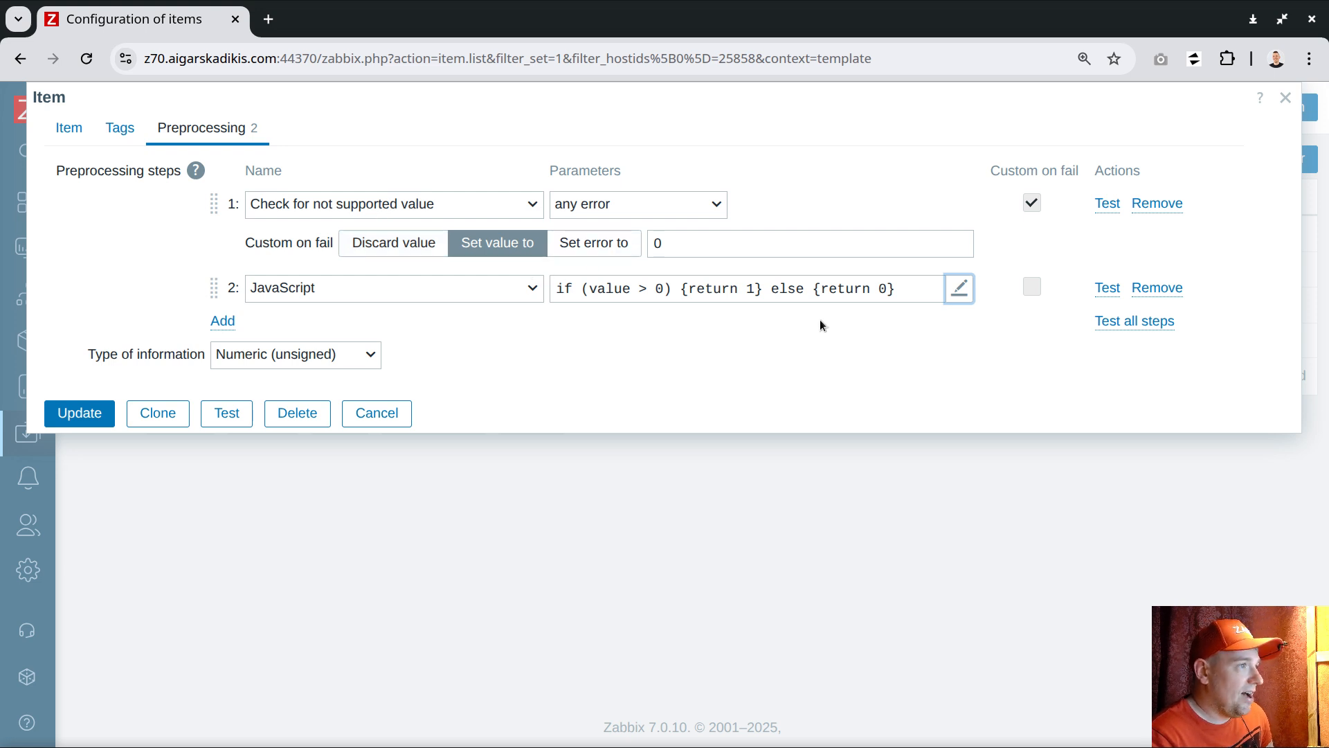
# - Review the "Inventory is online" item's history, trends, value mapping and host inventory field settings, and close the item without changes
pyautogui.click(66, 130)
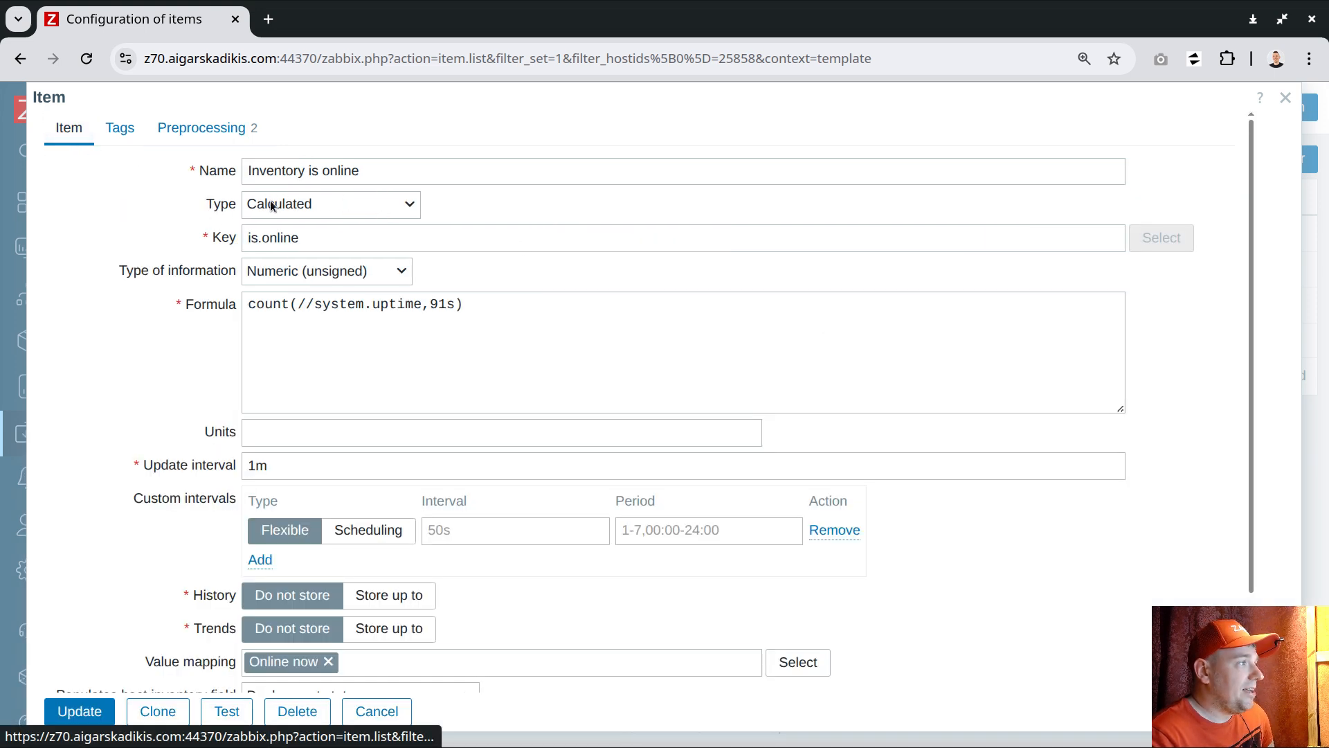
pyautogui.scroll(-3, 190, 393)
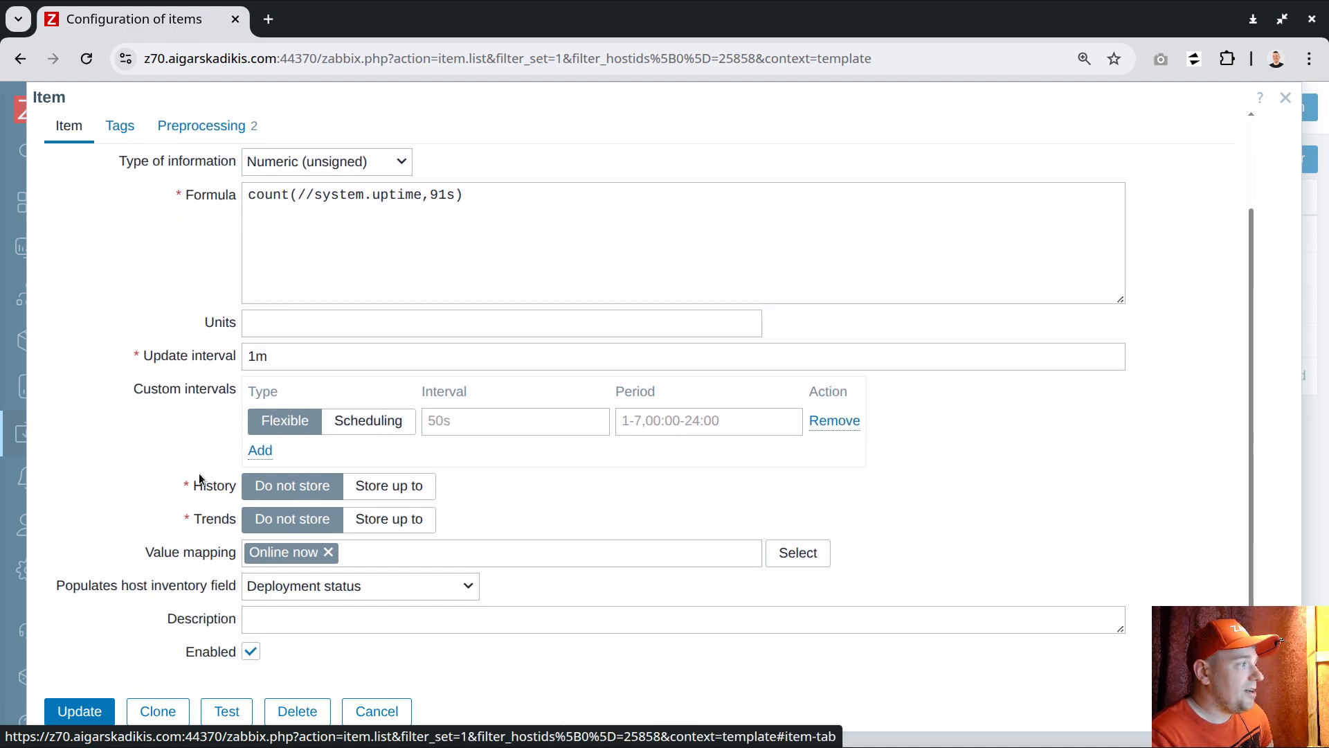
pyautogui.moveTo(194, 487); pyautogui.dragTo(230, 490)
pyautogui.click(197, 521)
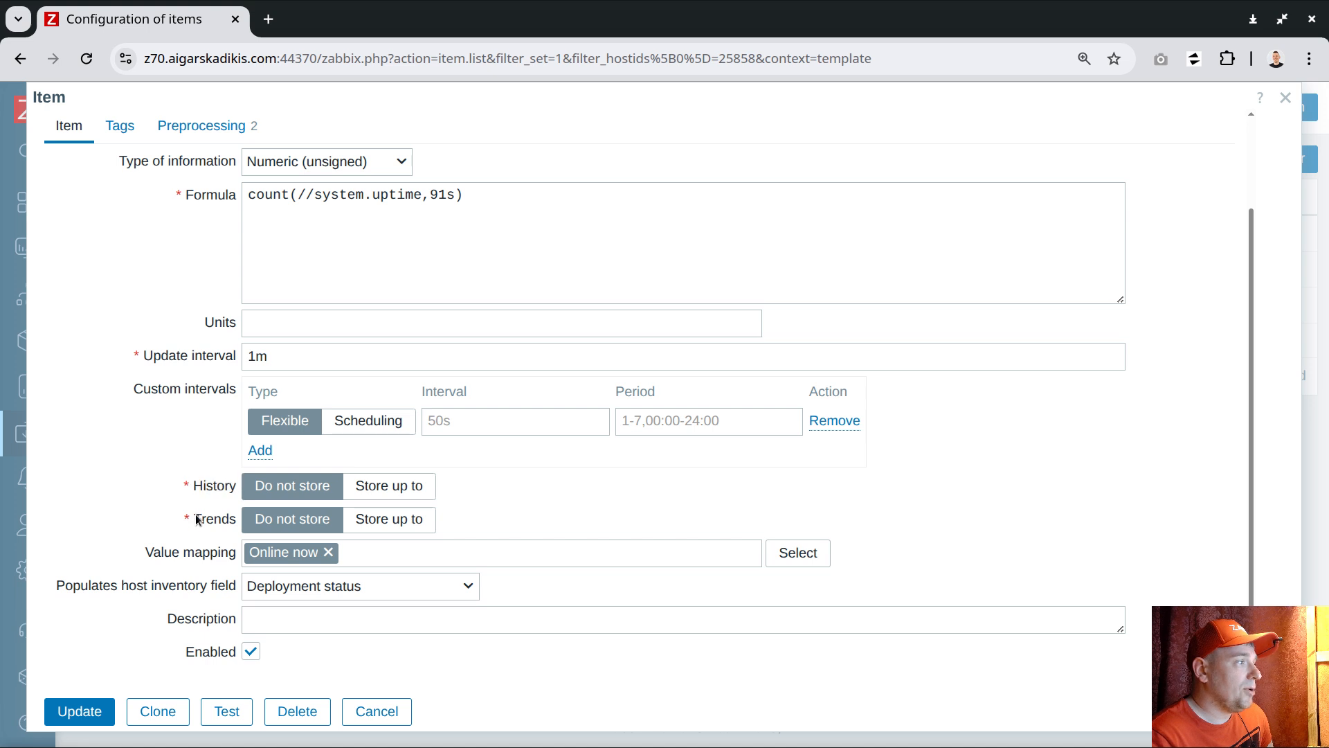
pyautogui.click(146, 551)
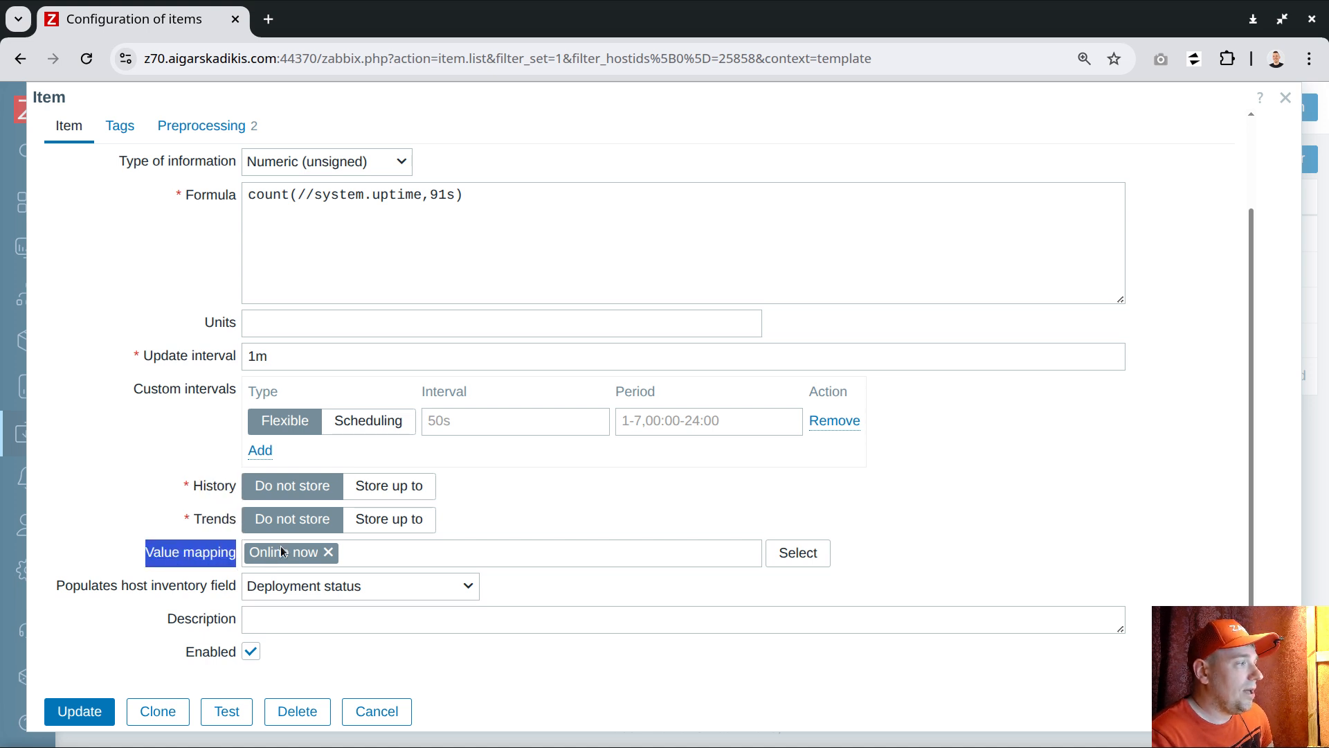
pyautogui.moveTo(56, 585); pyautogui.dragTo(238, 592)
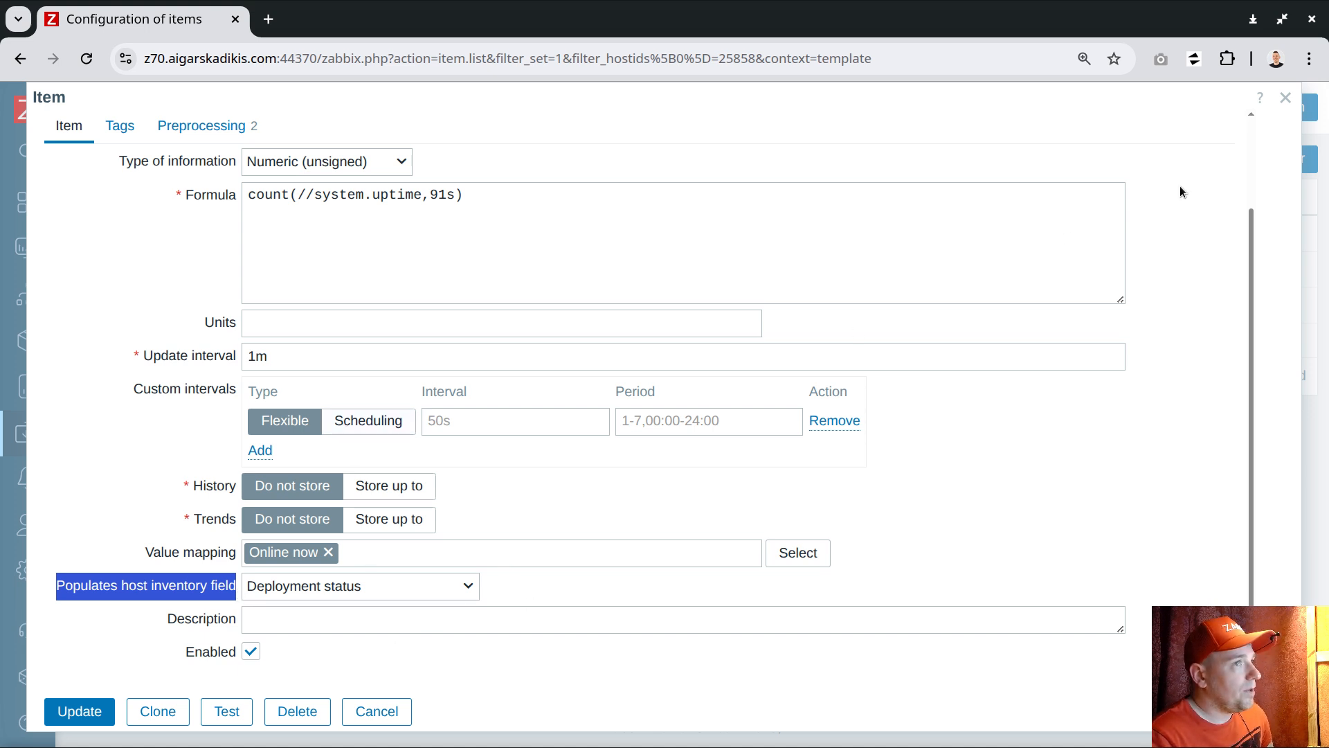
pyautogui.click(1283, 110)
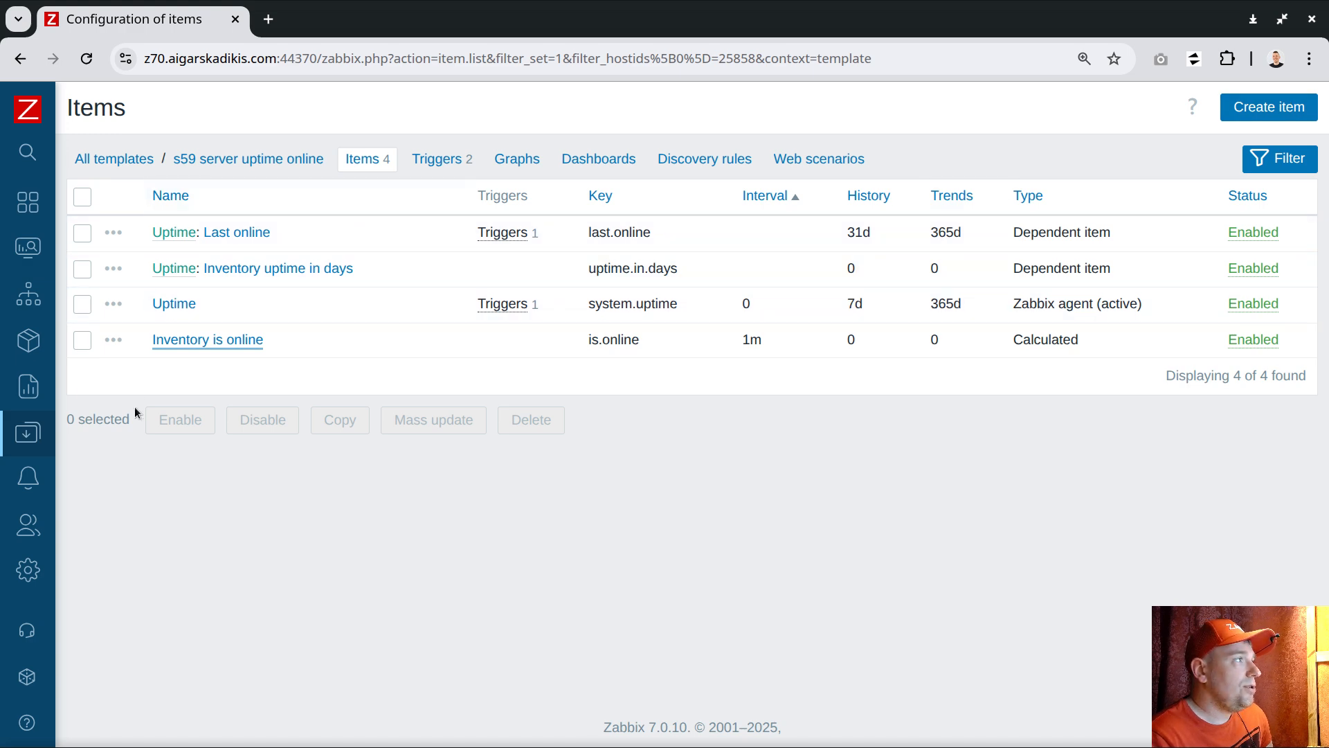
# - Open the "0 inventory" dashboard and sort the "Servers and workstations" table by Online status, with offline hosts first
pyautogui.moveTo(37, 189)
pyautogui.click(103, 209)
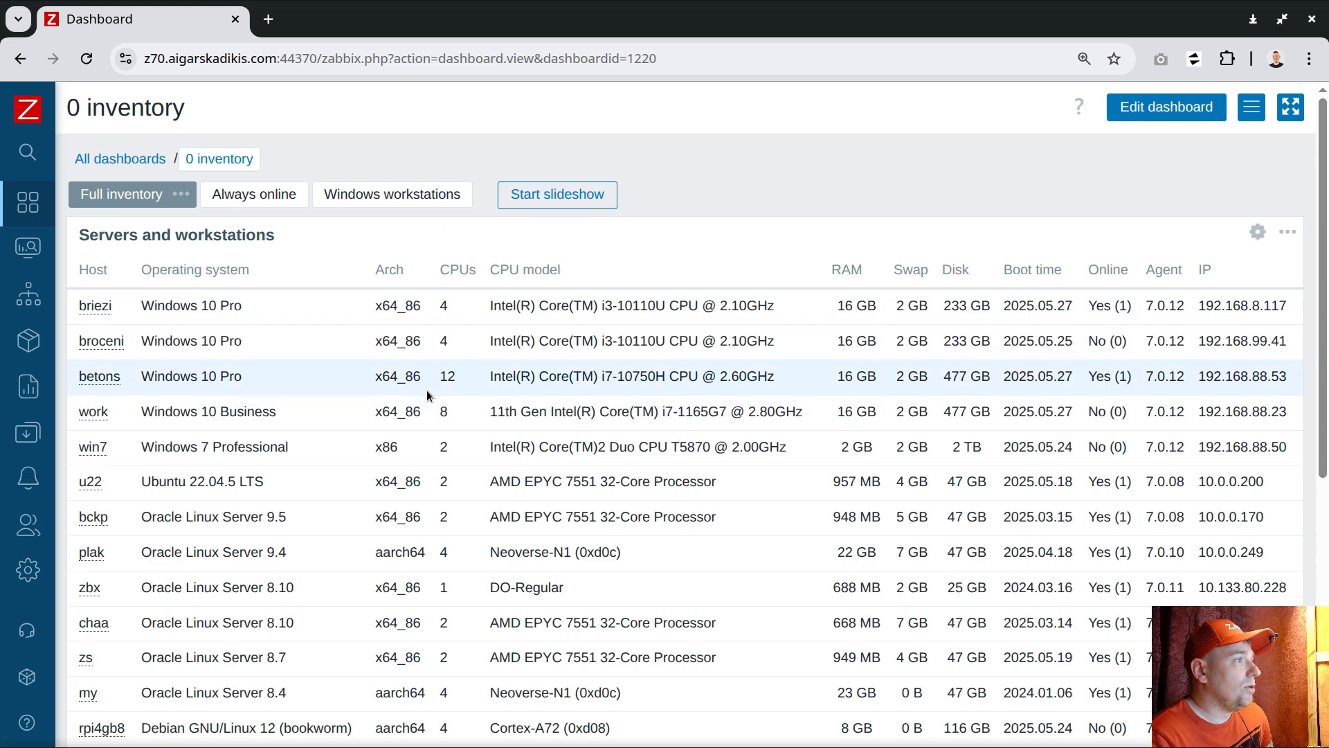
pyautogui.scroll(-2, 427, 389)
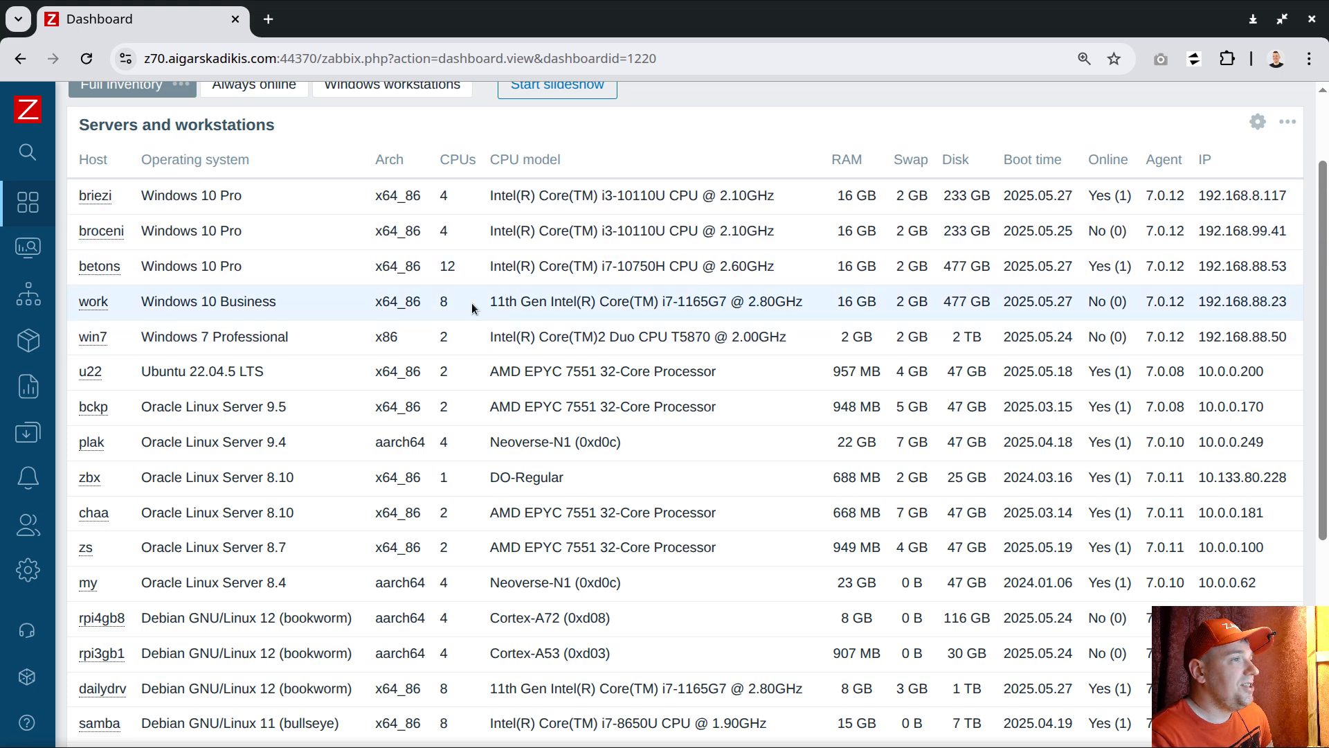
pyautogui.click(1102, 162)
pyautogui.click(1108, 159)
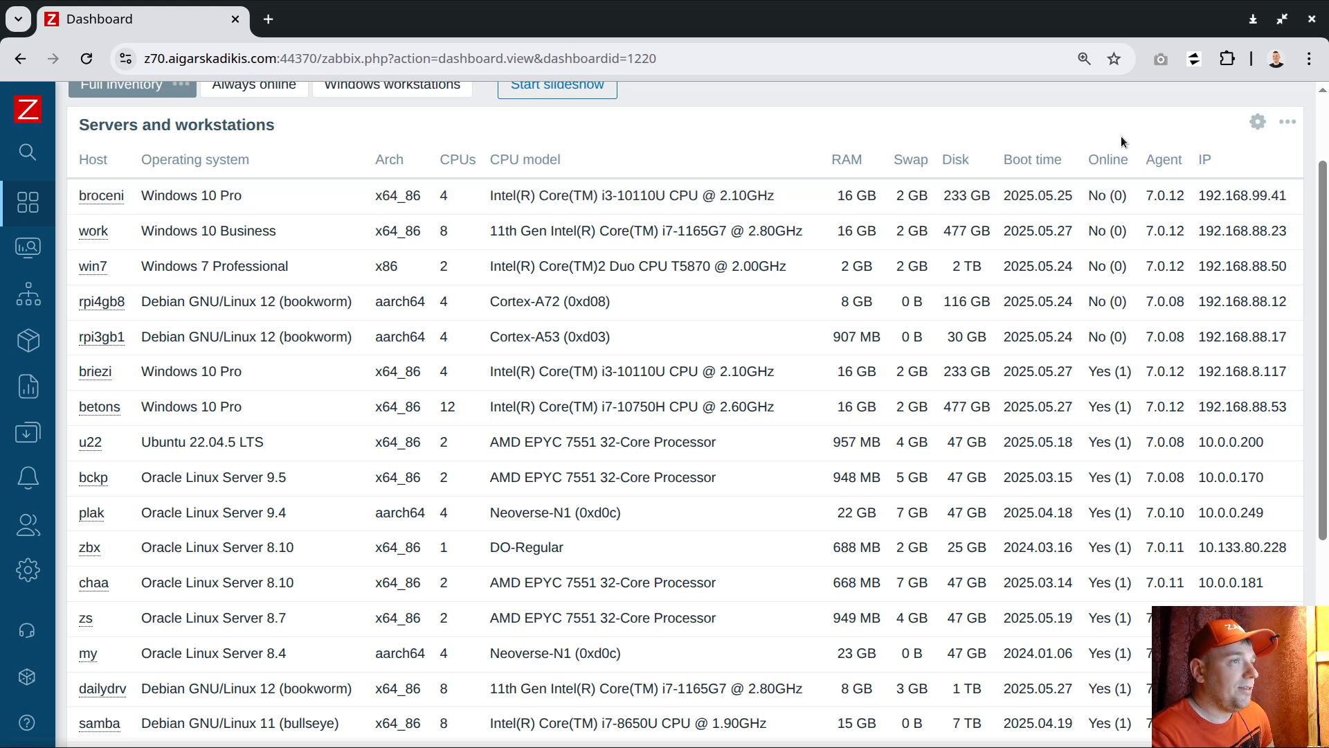
# - Return to the template list and open the items of the "s59 server uptime online" template
pyautogui.moveTo(42, 547)
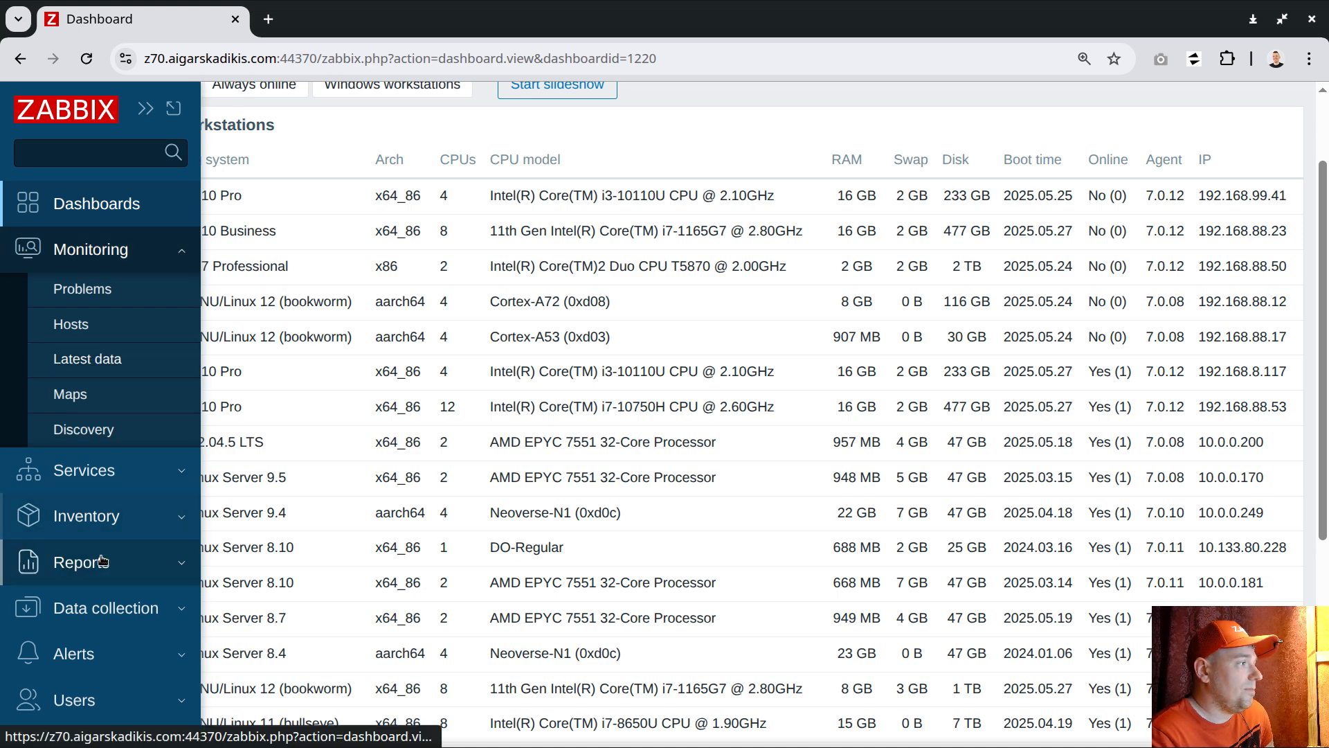
pyautogui.click(104, 608)
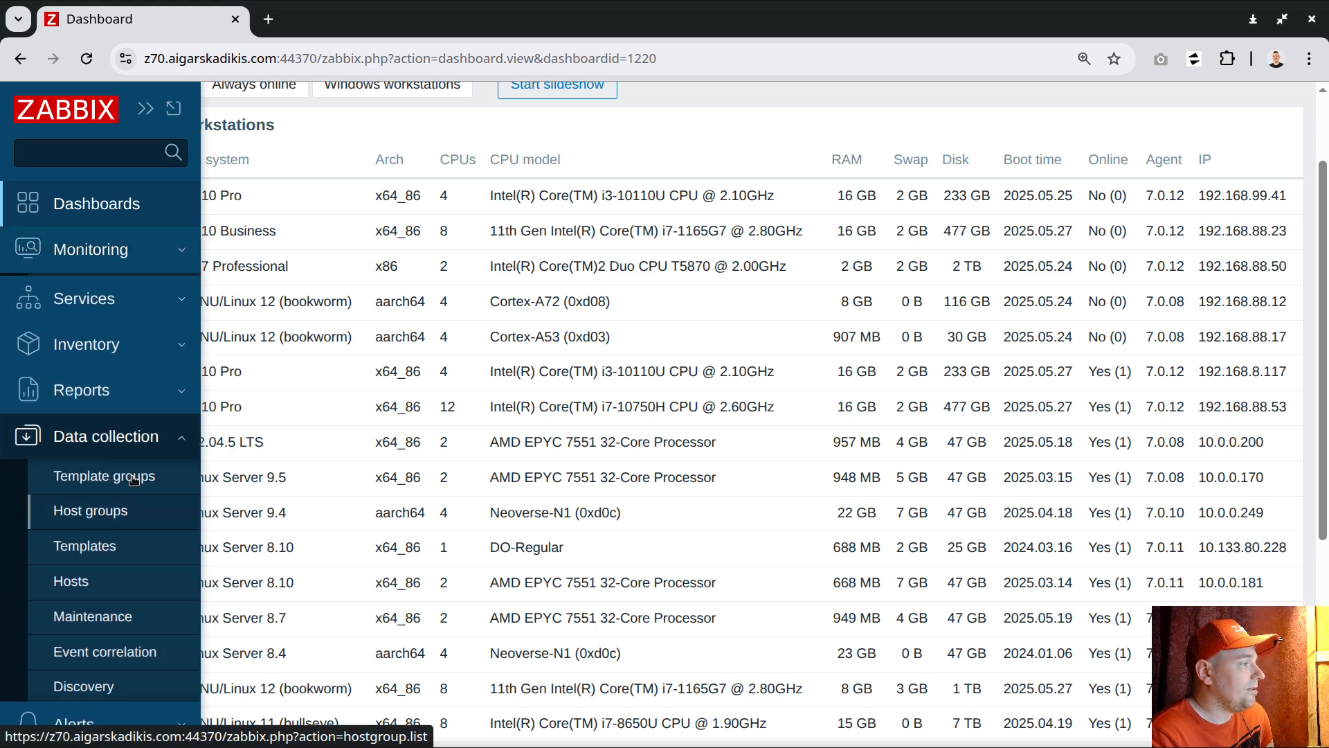
pyautogui.click(89, 545)
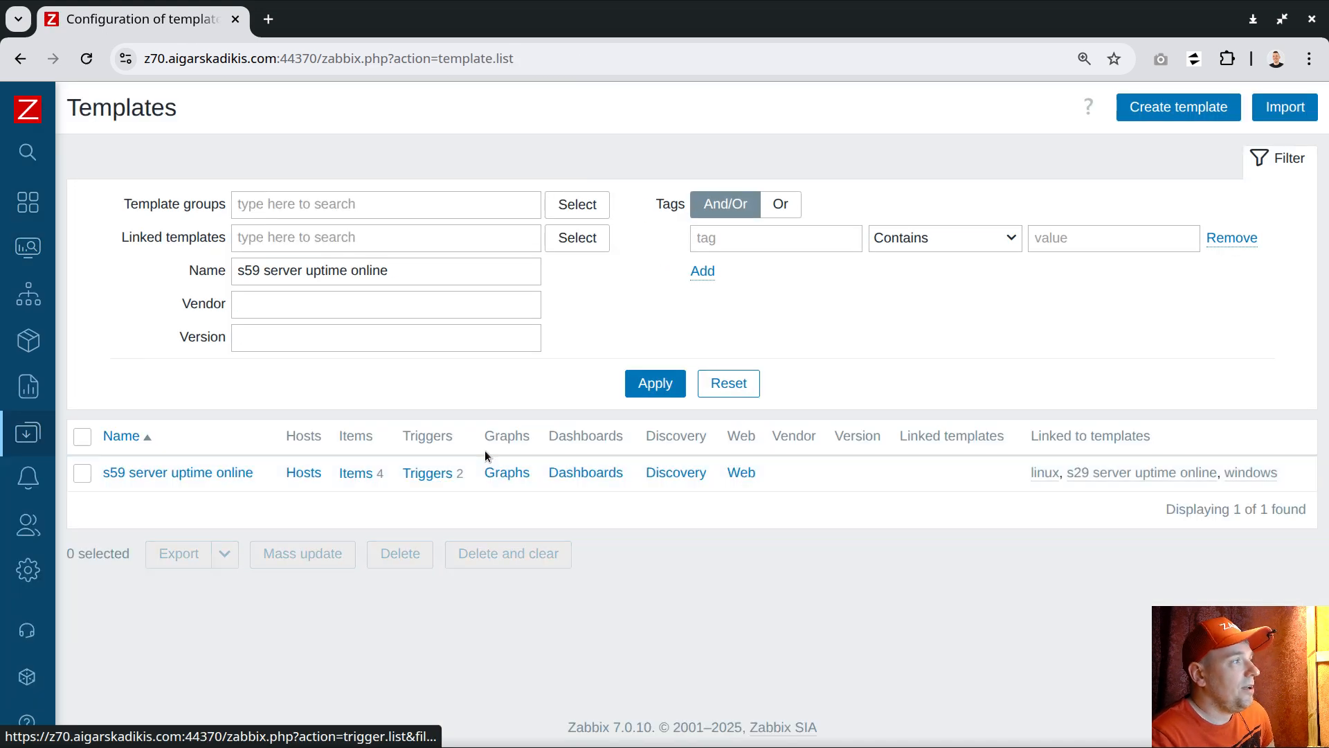
pyautogui.click(364, 474)
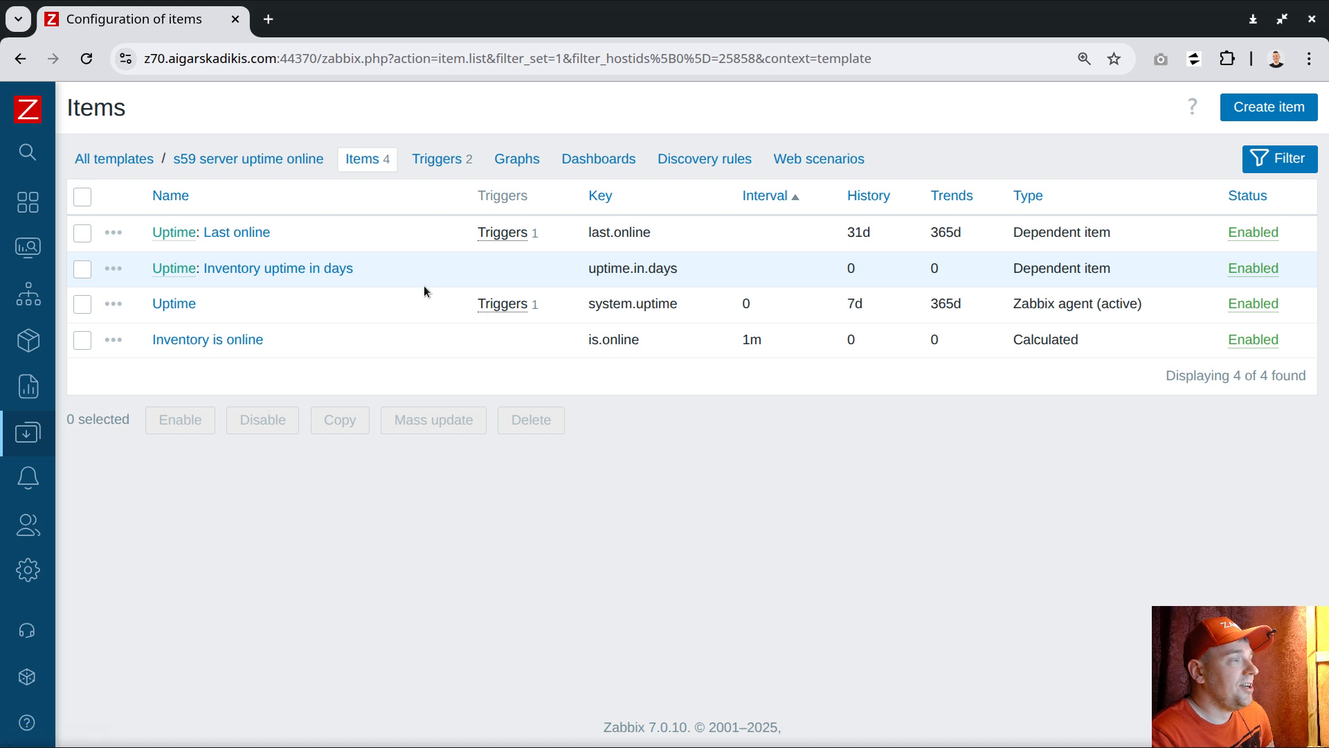
# - Examine the "Inventory uptime in days" item's preprocessing steps and its history and trends storage settings, leaving the item unchanged
pyautogui.click(296, 270)
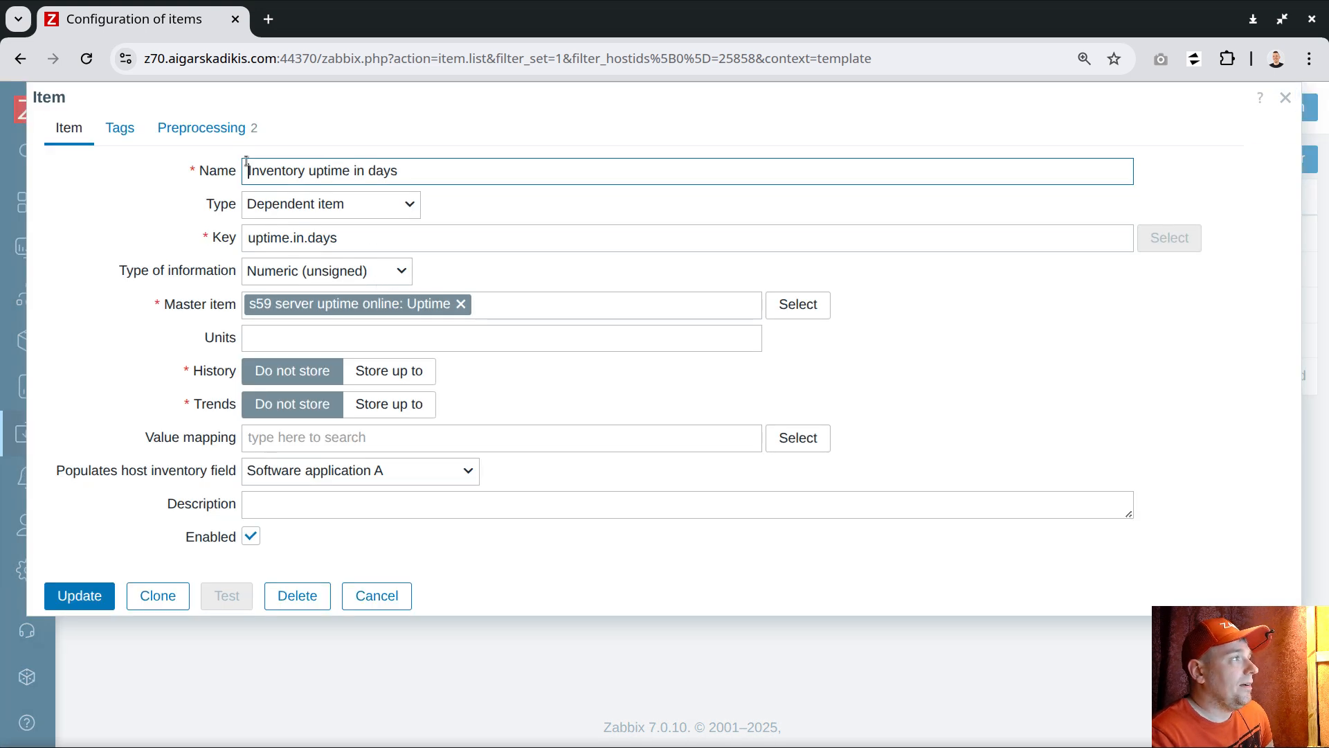
pyautogui.click(202, 128)
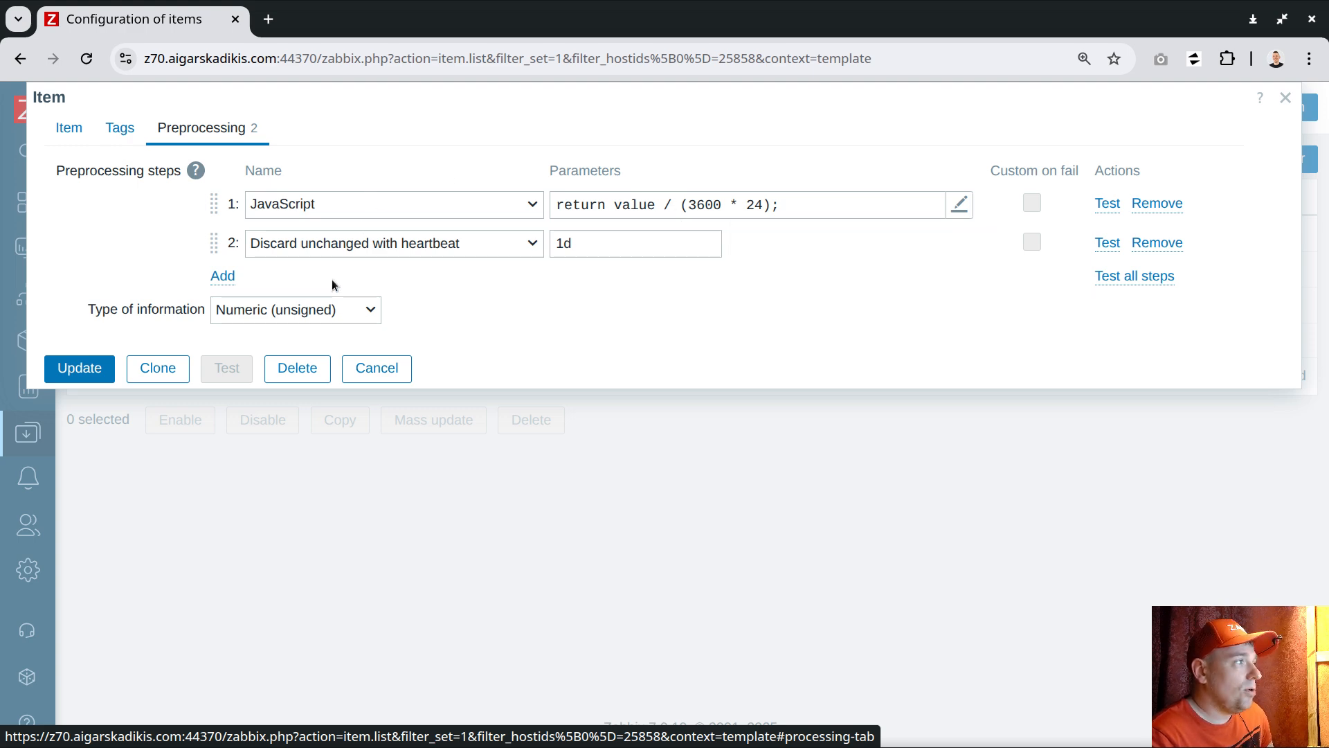
pyautogui.click(90, 135)
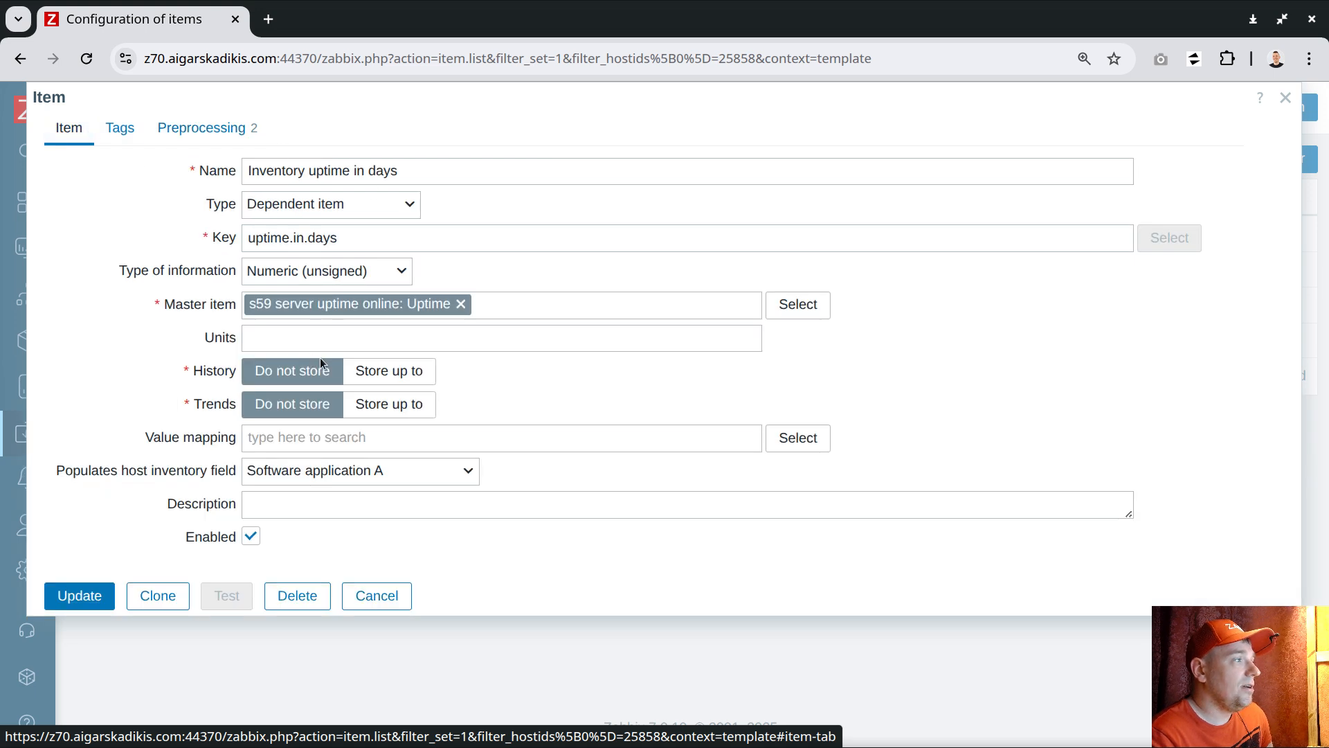
pyautogui.moveTo(193, 373); pyautogui.dragTo(232, 409)
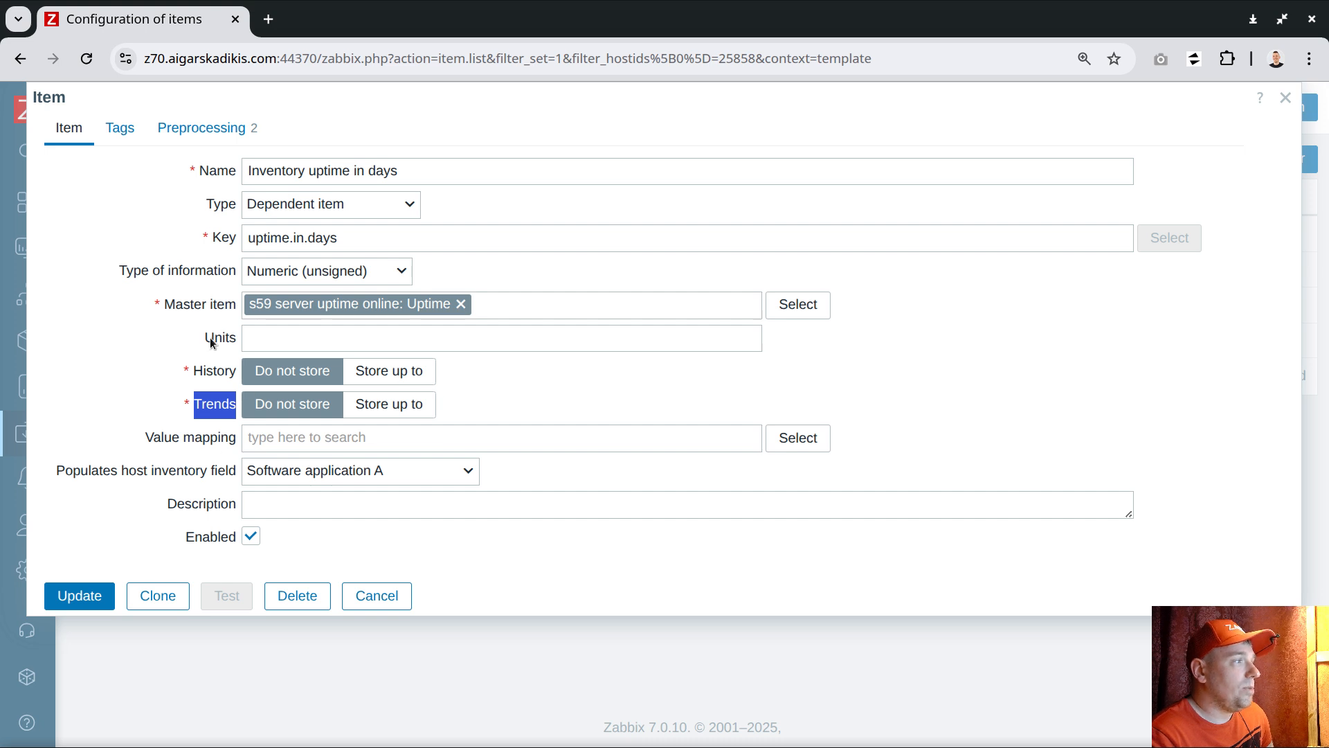
pyautogui.click(355, 597)
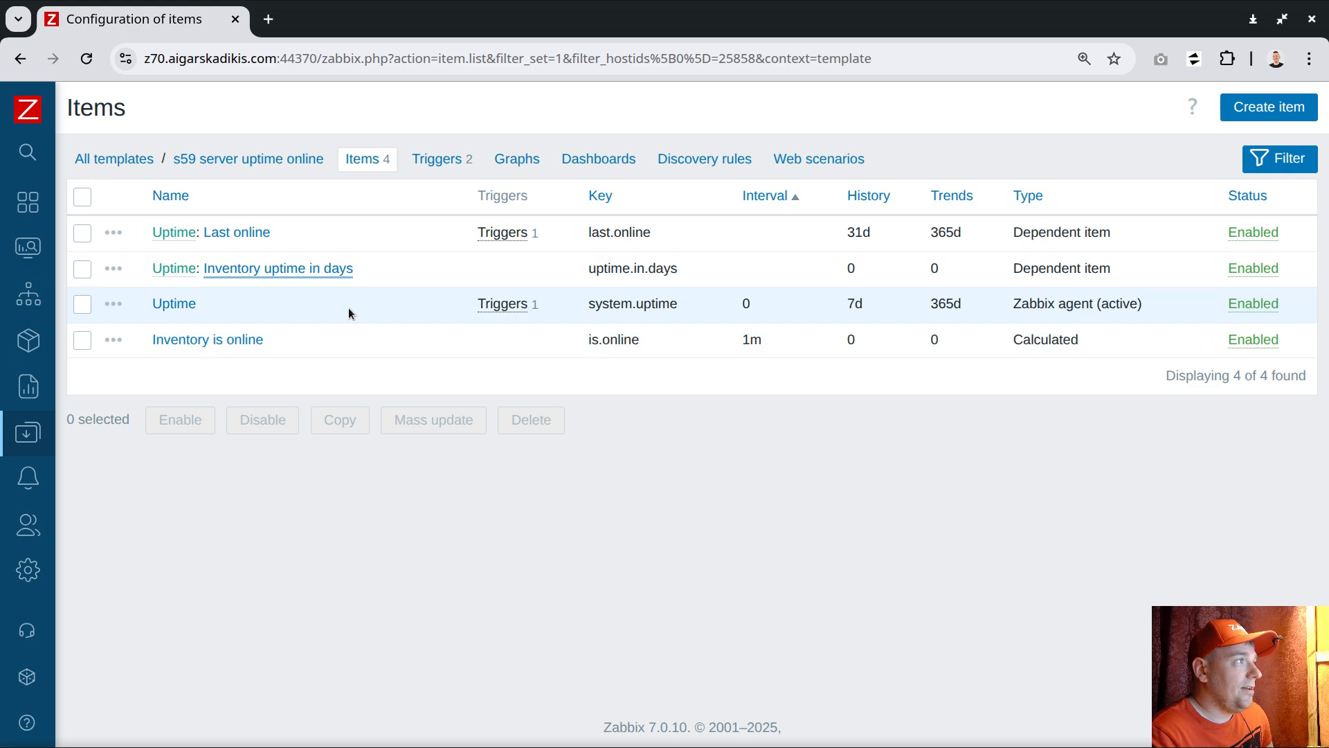
# - View the "Always online" page of the inventory dashboard and inspect its widget's type, host groups and column definitions
pyautogui.click(91, 204)
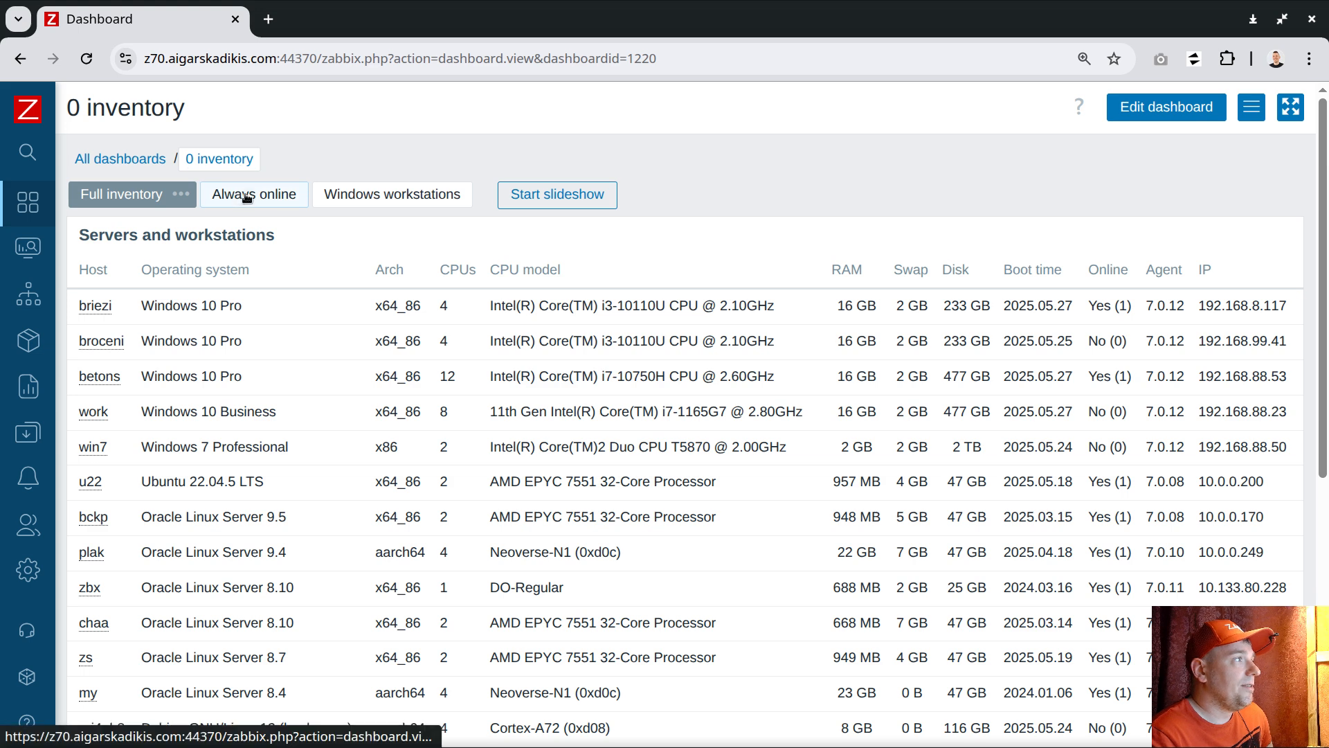
pyautogui.click(234, 196)
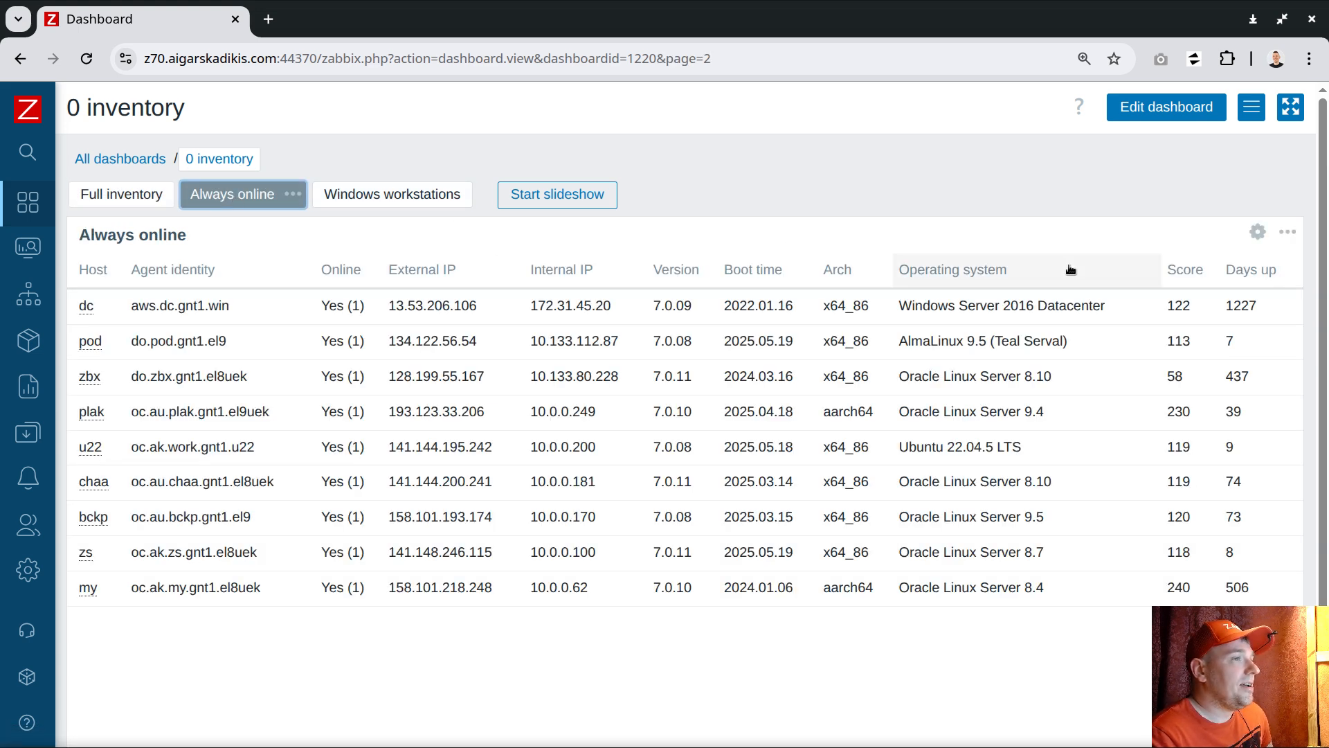
pyautogui.click(1257, 233)
pyautogui.scroll(-2, 924, 363)
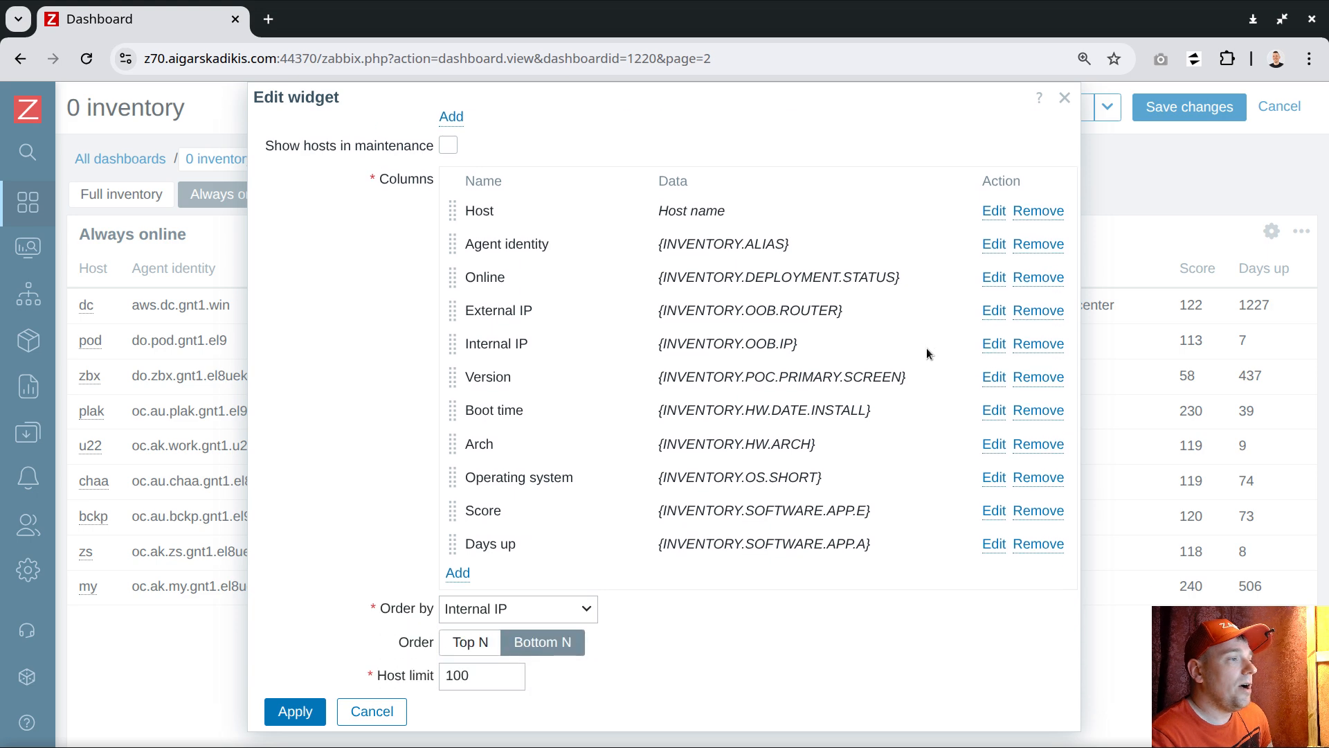
pyautogui.scroll(5, 682, 356)
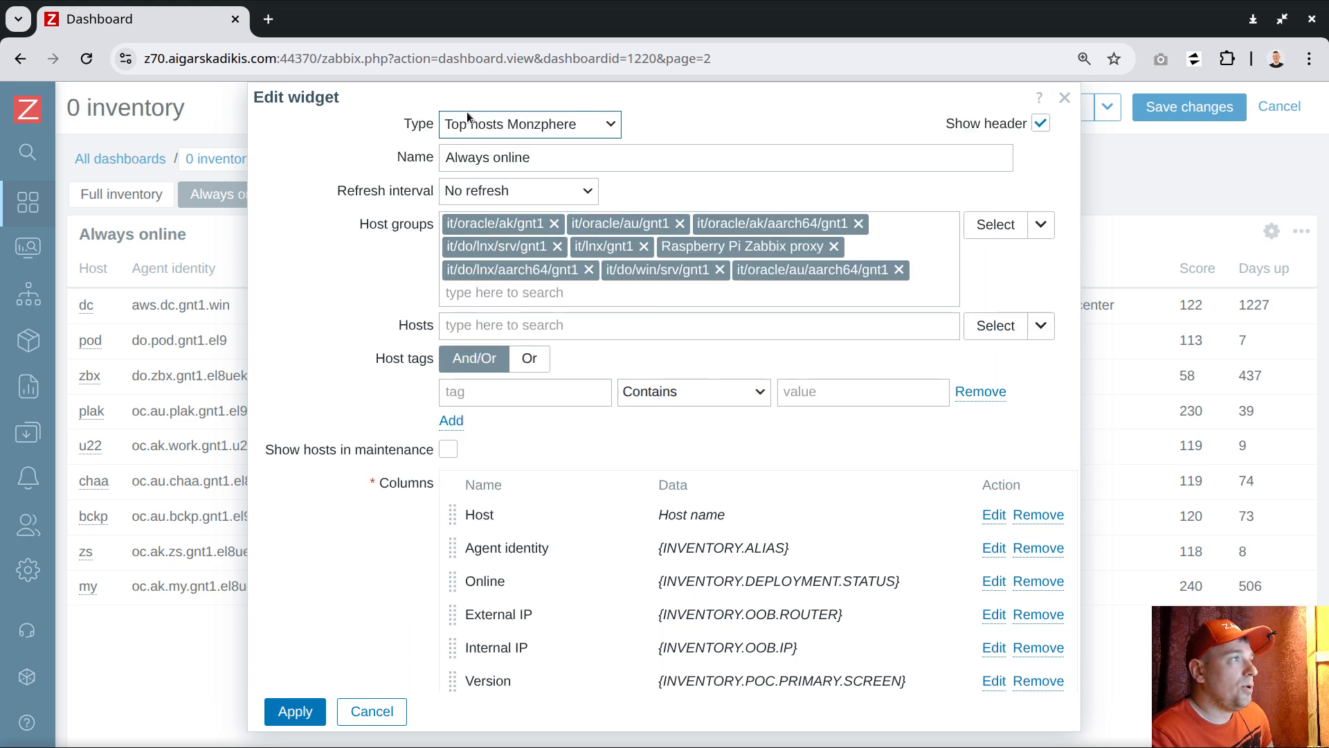
pyautogui.scroll(-5, 771, 364)
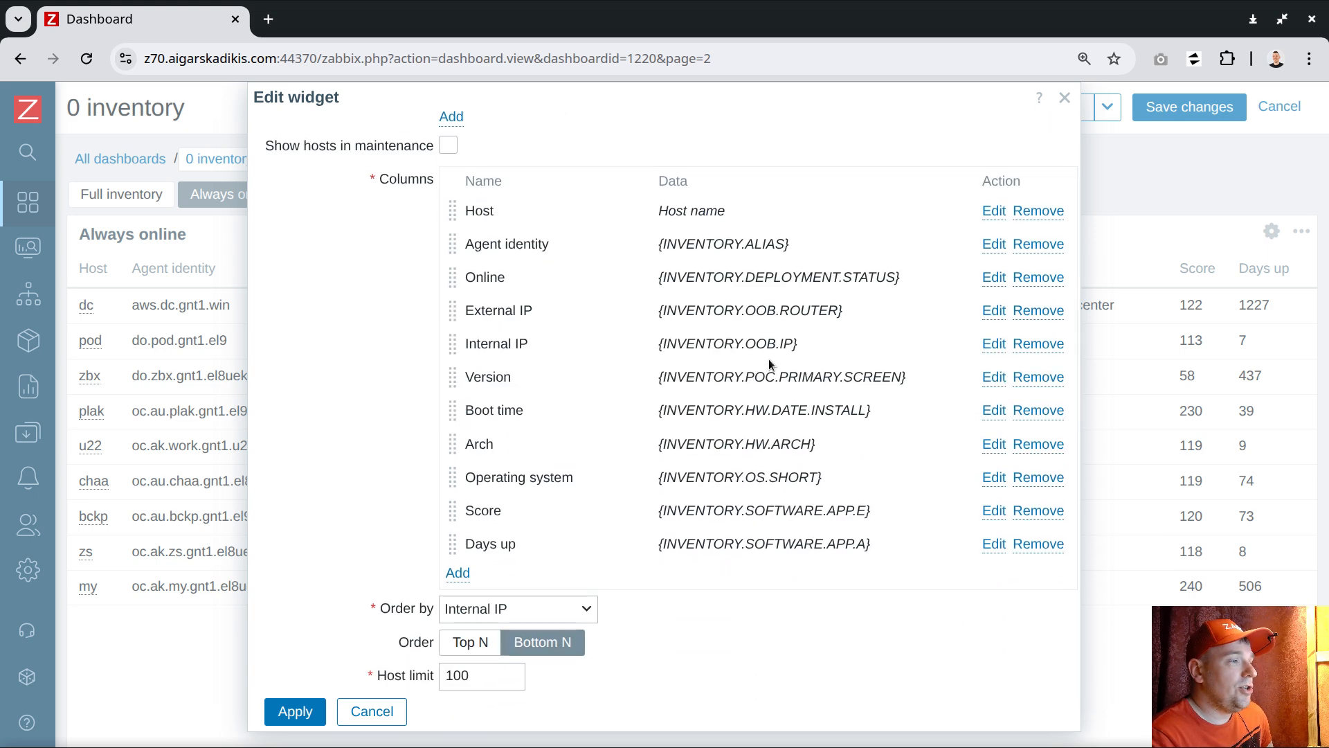
# - Check the "Days up" column's data type and inventory macro, and close the widget configuration without changes
pyautogui.click(991, 545)
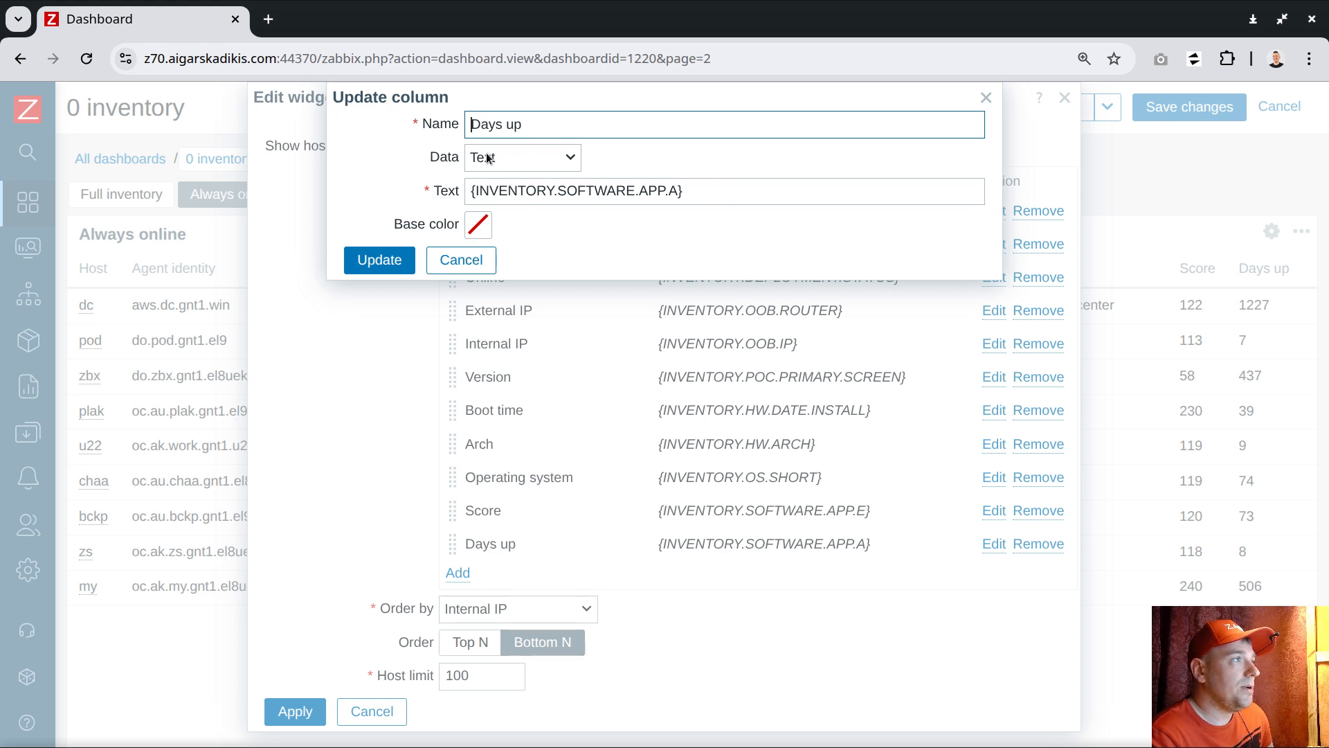
pyautogui.click(460, 261)
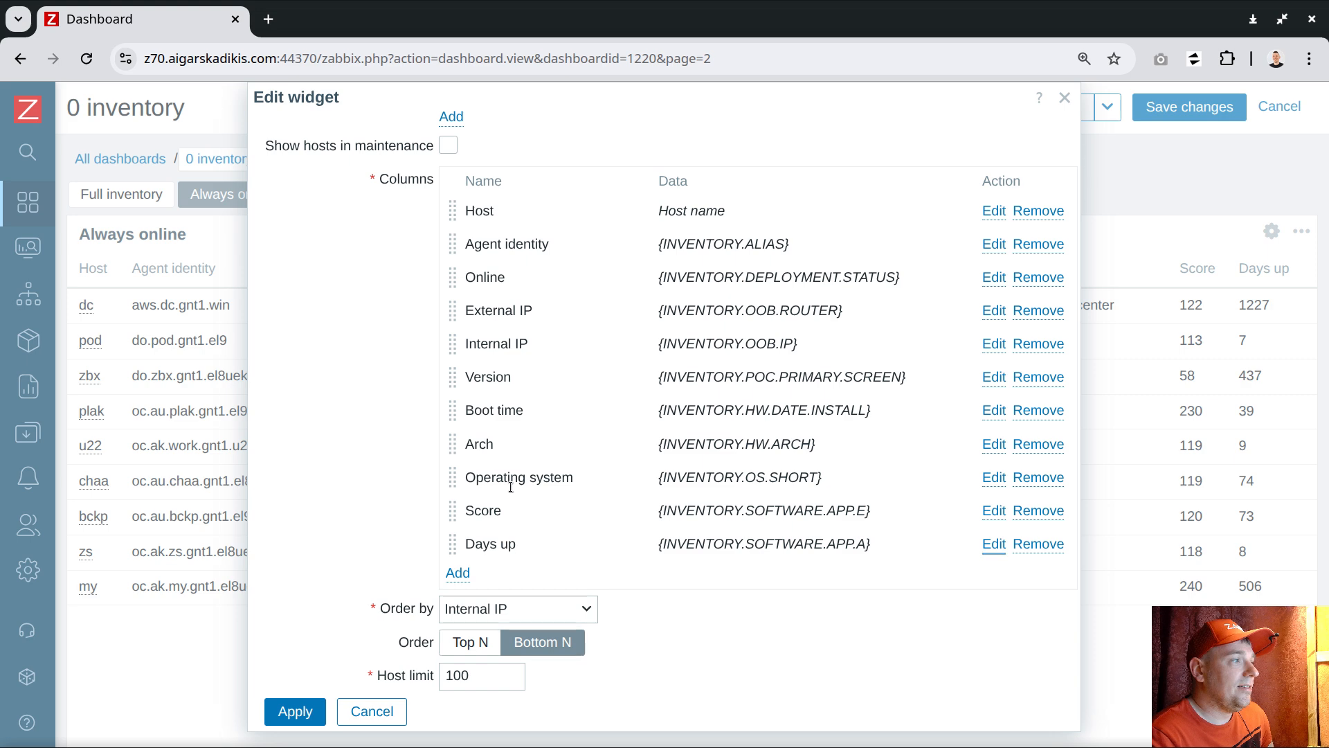
pyautogui.moveTo(465, 548); pyautogui.dragTo(506, 546)
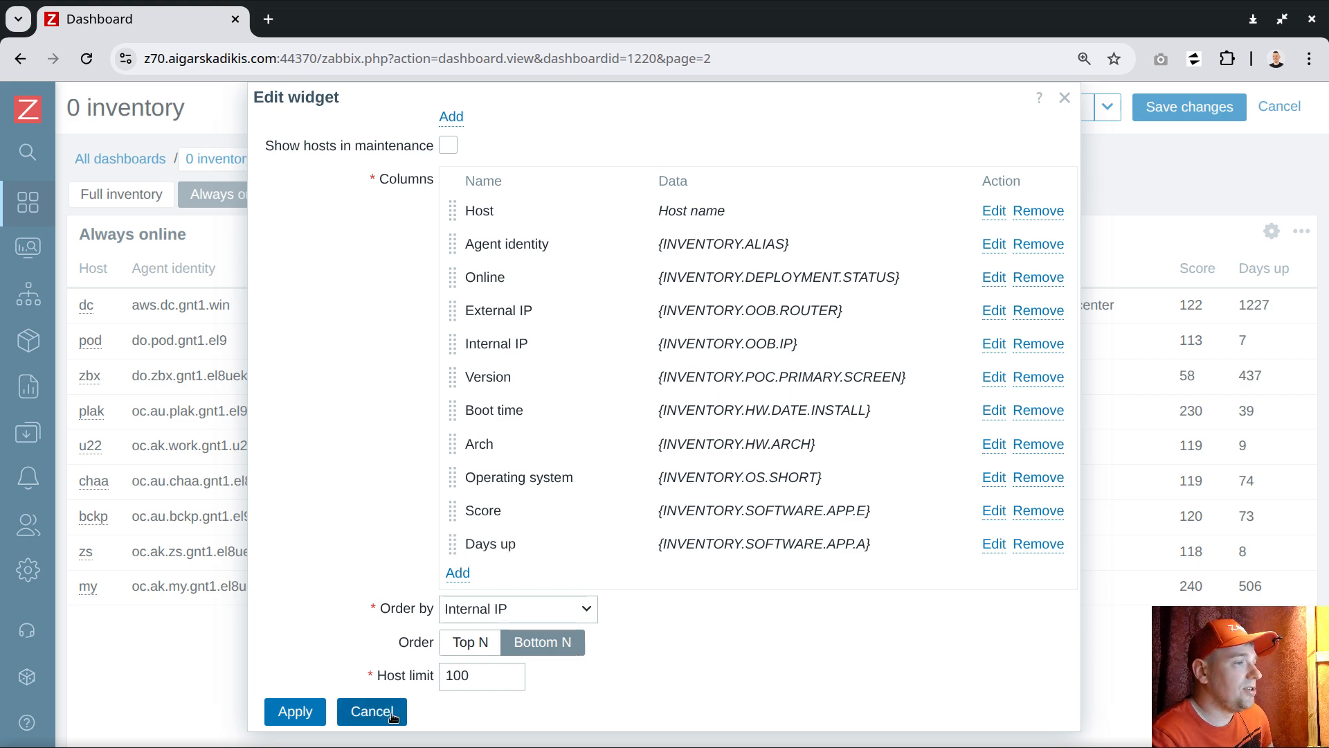
pyautogui.click(392, 717)
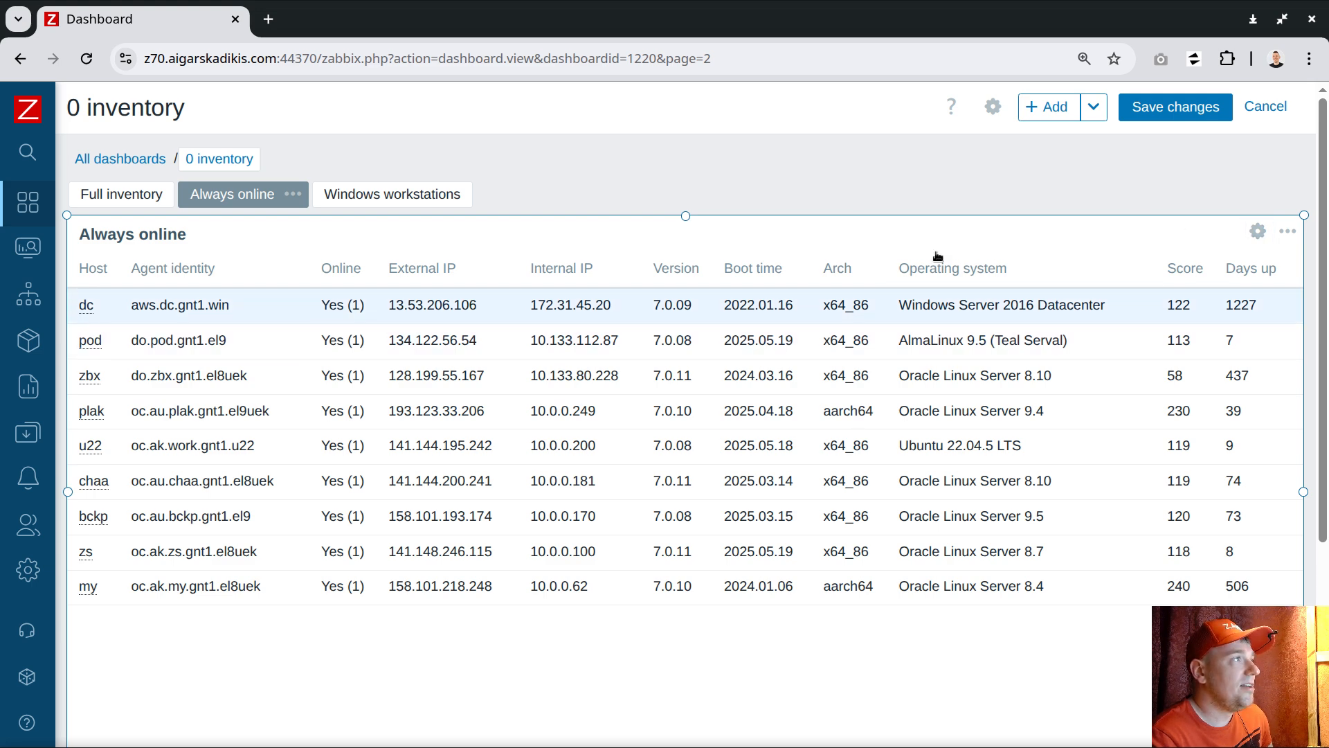